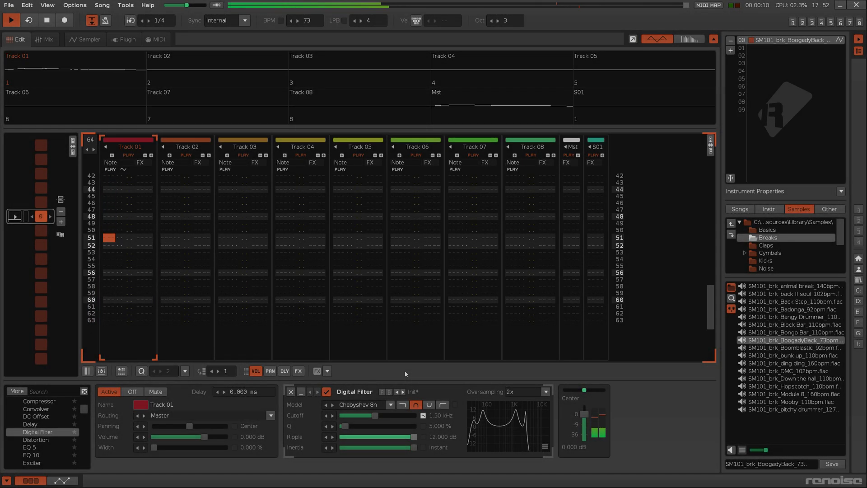
Show the Instr. Macros > Decimation automation curve zoomed out across the whole song
click(64, 481)
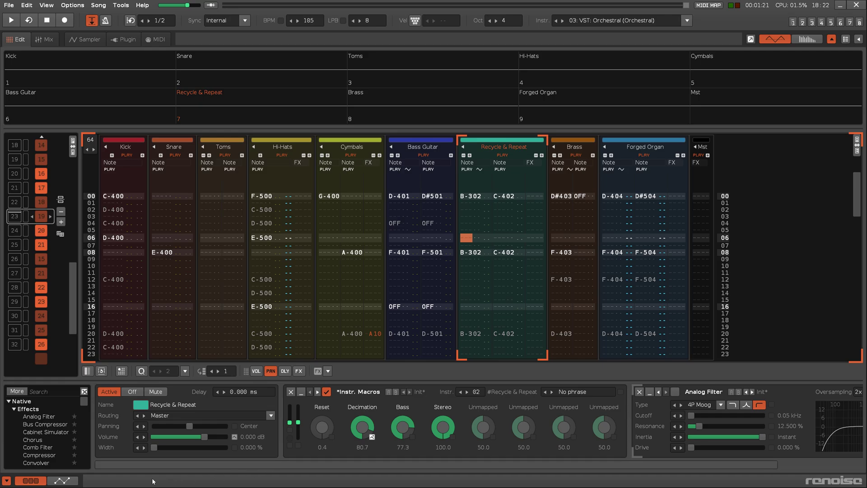
click(63, 480)
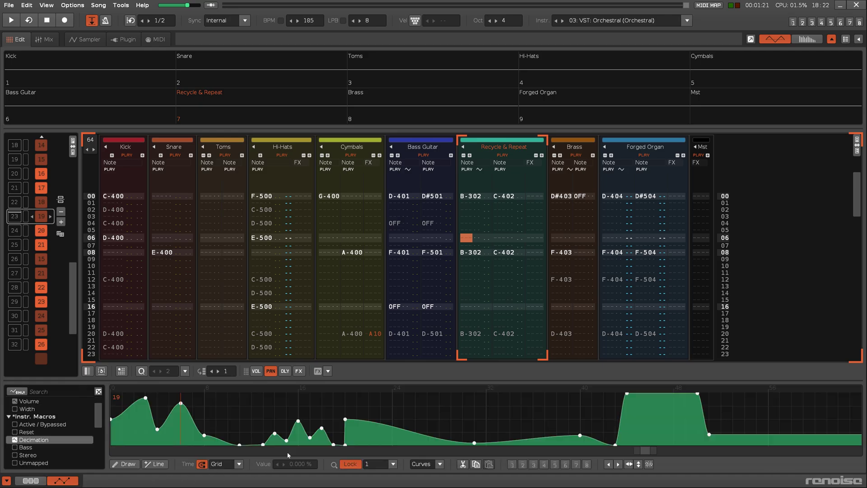
scroll(419, 413, down, 5)
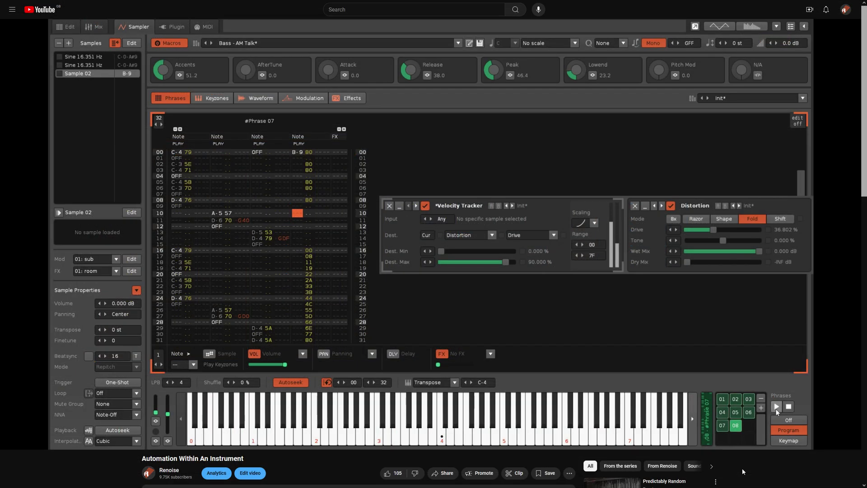
click(776, 407)
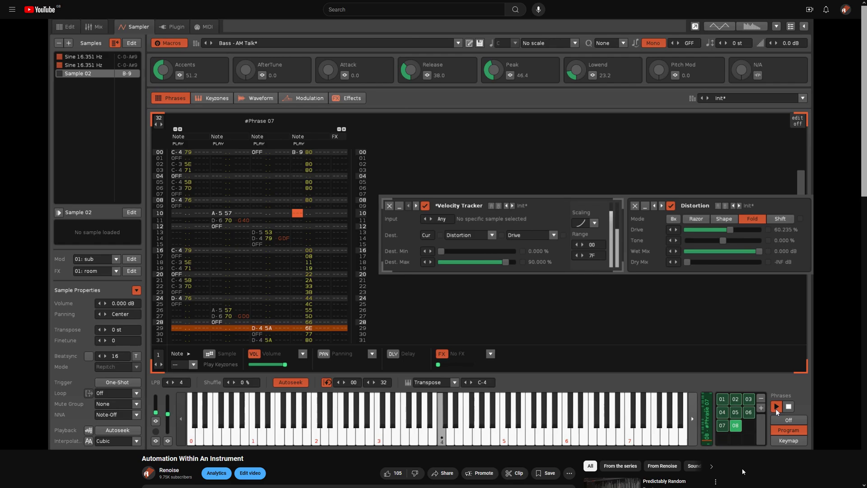
click(777, 407)
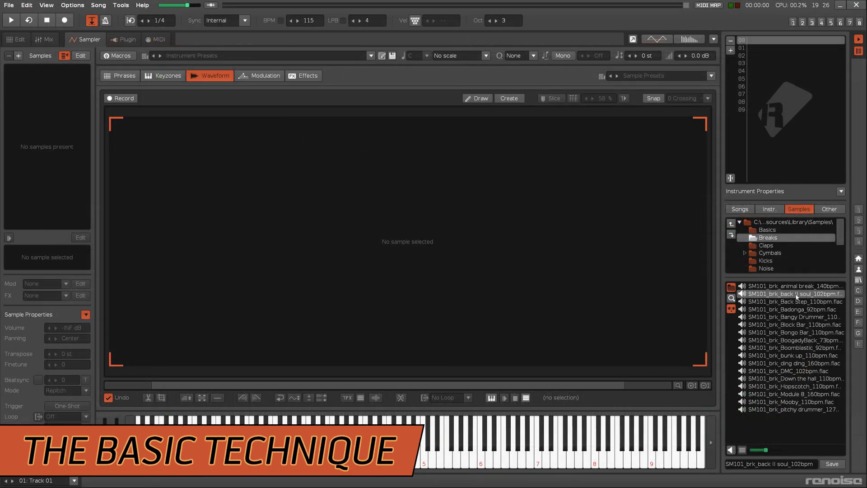
Load the back II soul break into an FX chain with Shape-mode Distortion and 0 dB dry mix, then add the DMC break
double_click(796, 295)
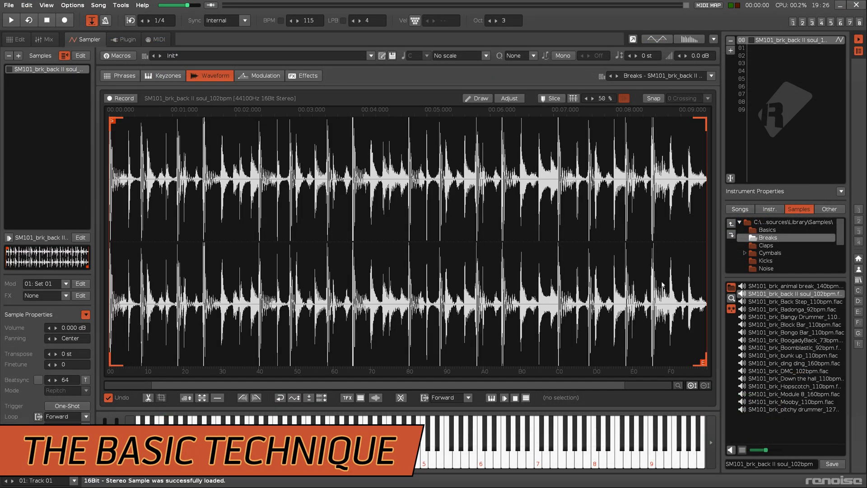
click(312, 77)
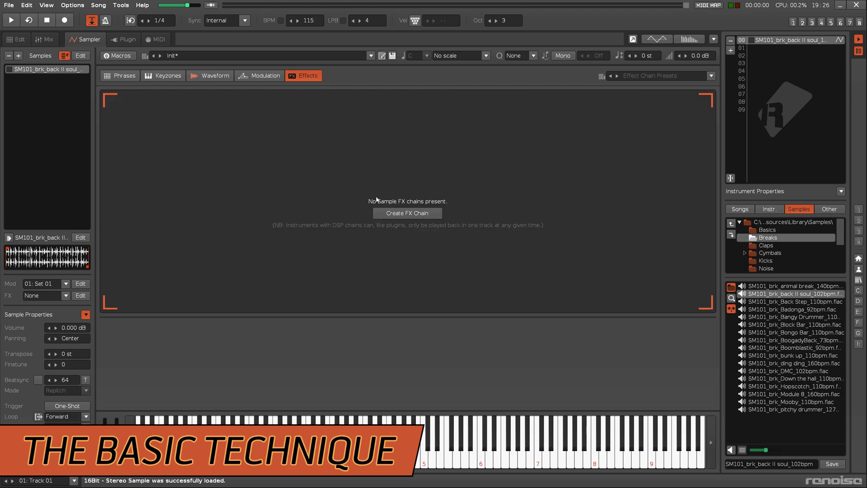
click(381, 213)
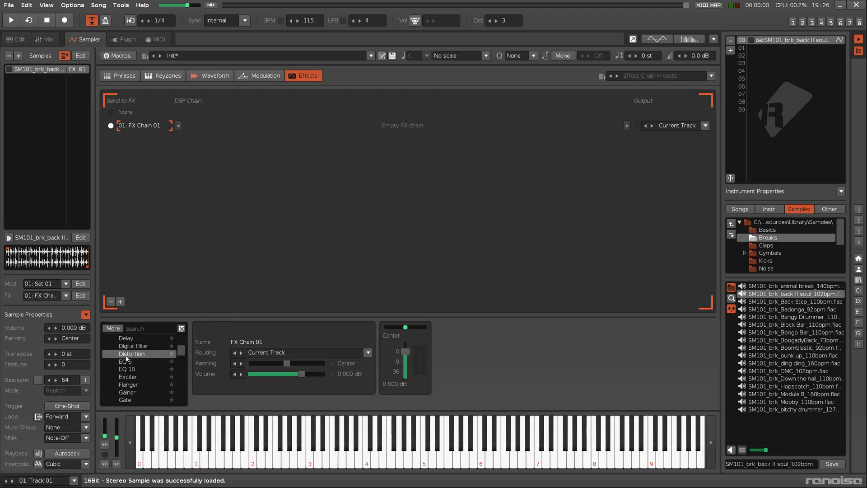
double_click(127, 354)
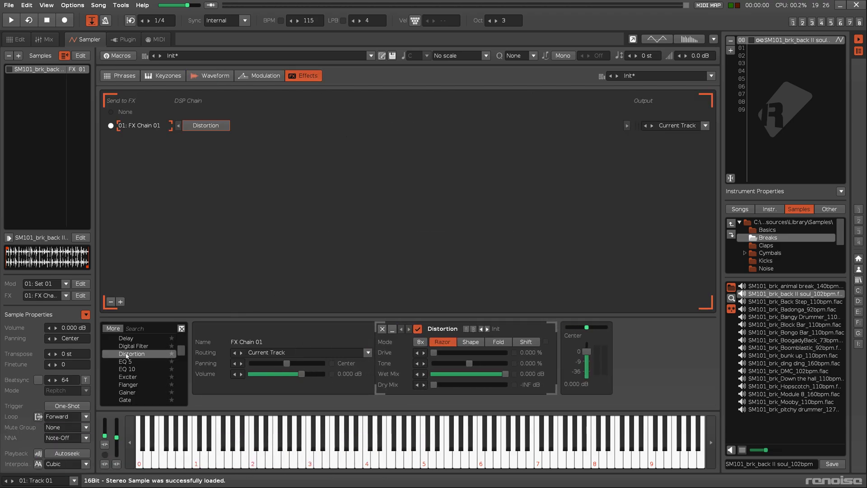
click(469, 344)
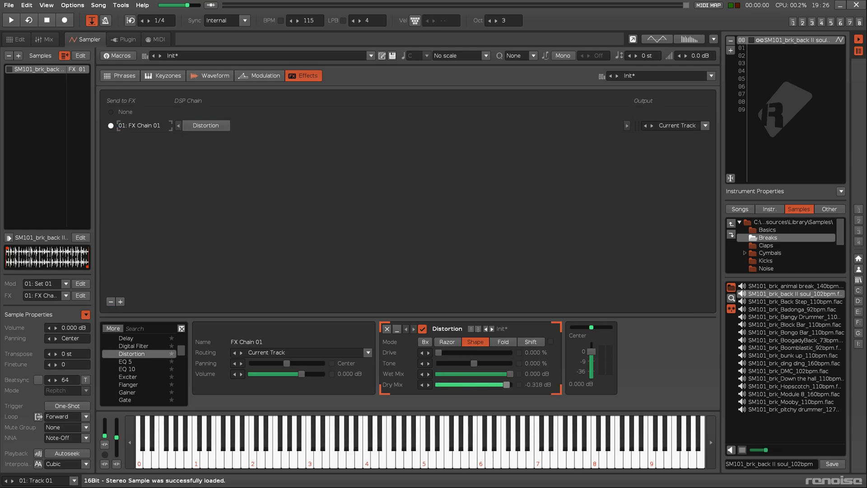
drag(507, 384, 512, 385)
drag(808, 373, 56, 191)
Add a second FX chain with a Signal Follower and move it above the distortion chain
click(120, 301)
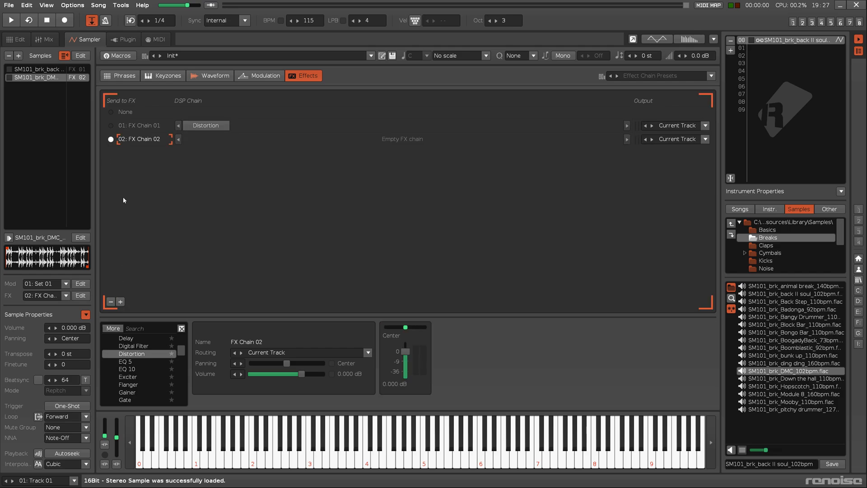
scroll(138, 366, down, 8)
double_click(139, 370)
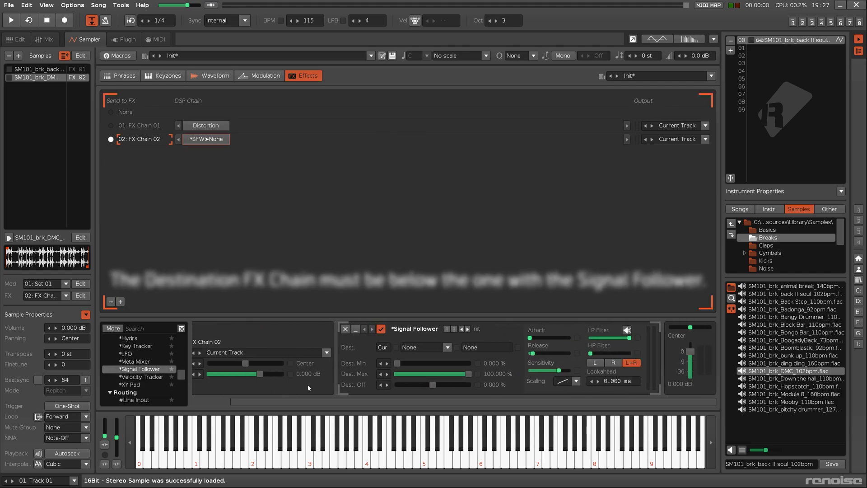
click(385, 348)
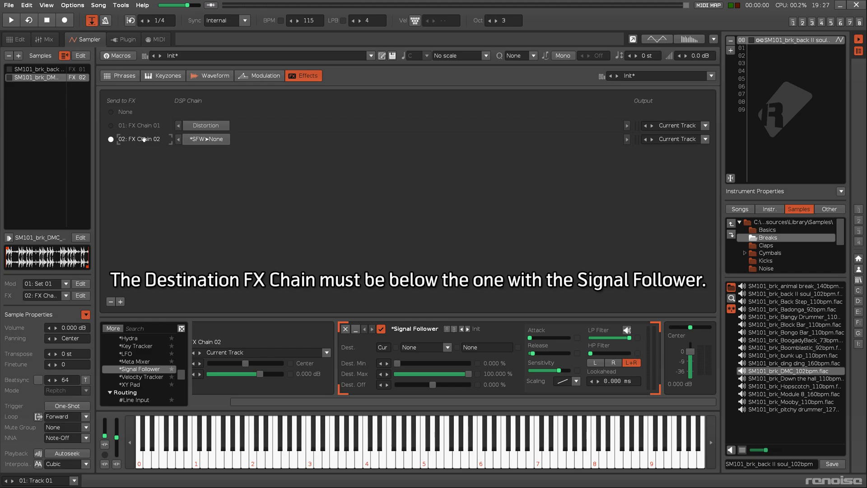
drag(144, 139, 143, 125)
Route the Signal Follower to FX Chain 02 > Distortion > Drive and turn its chain's output down
click(382, 347)
click(384, 336)
click(425, 348)
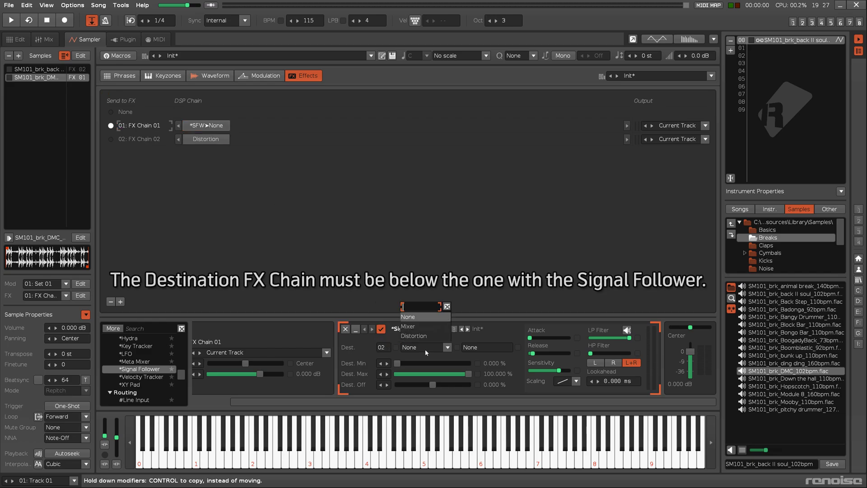
click(414, 336)
click(473, 348)
click(476, 307)
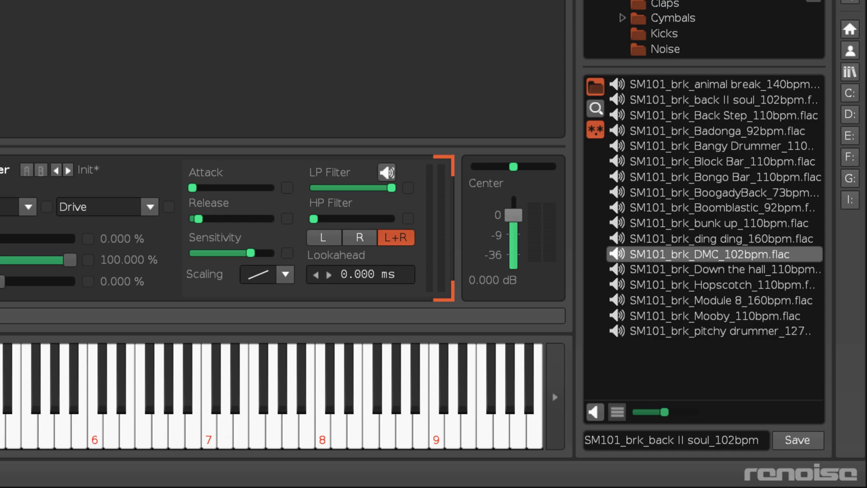
drag(667, 333, 667, 339)
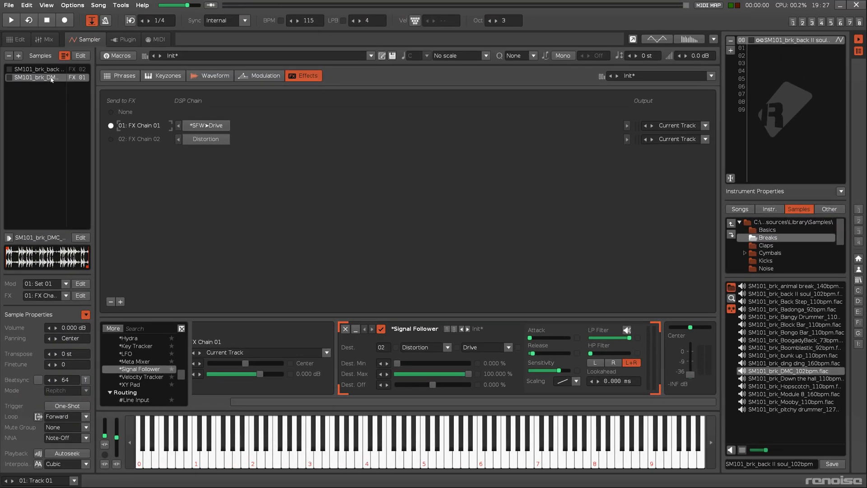
double_click(45, 78)
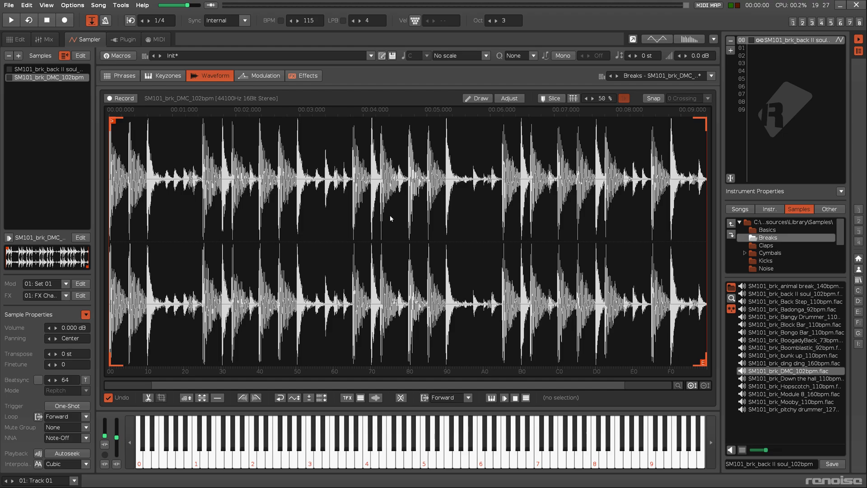
click(309, 76)
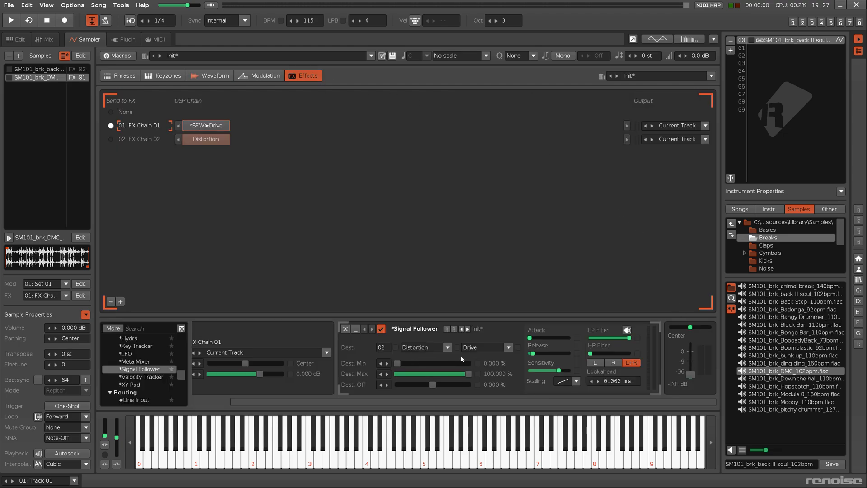
key(q)
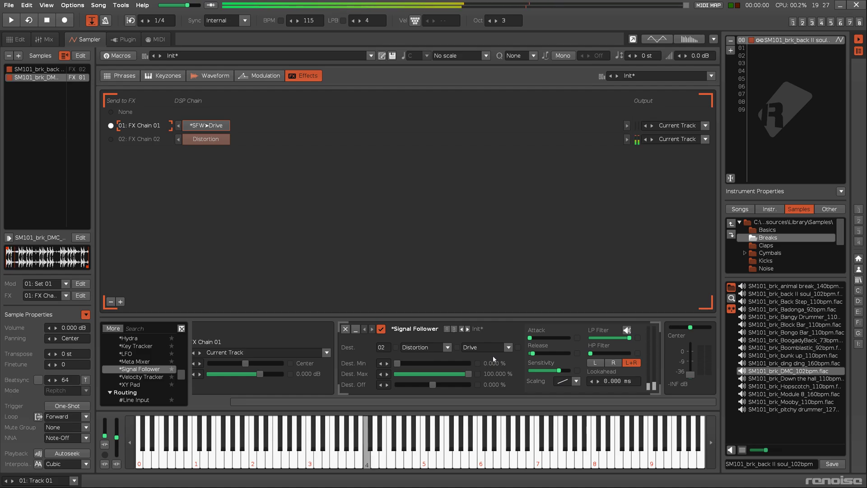
click(153, 140)
drag(435, 357, 495, 357)
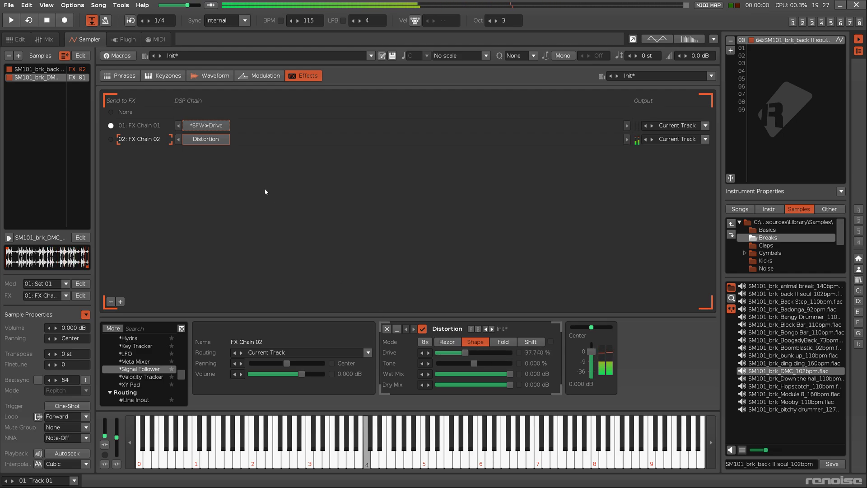
click(210, 75)
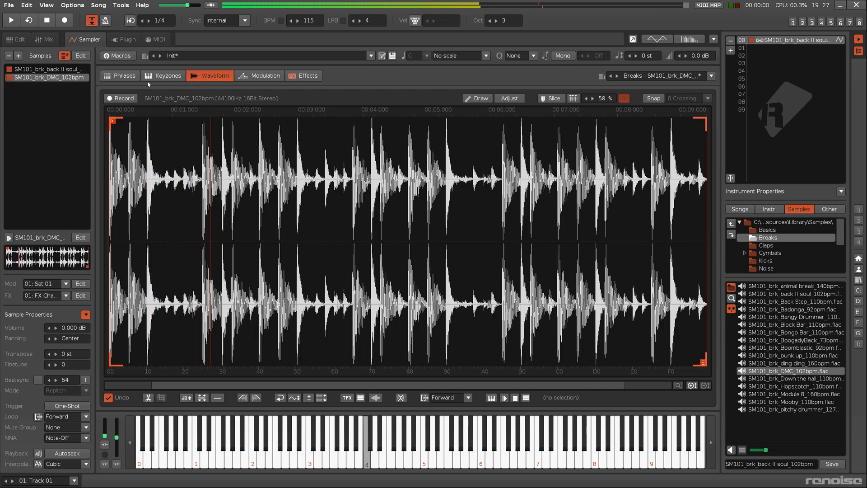
click(71, 70)
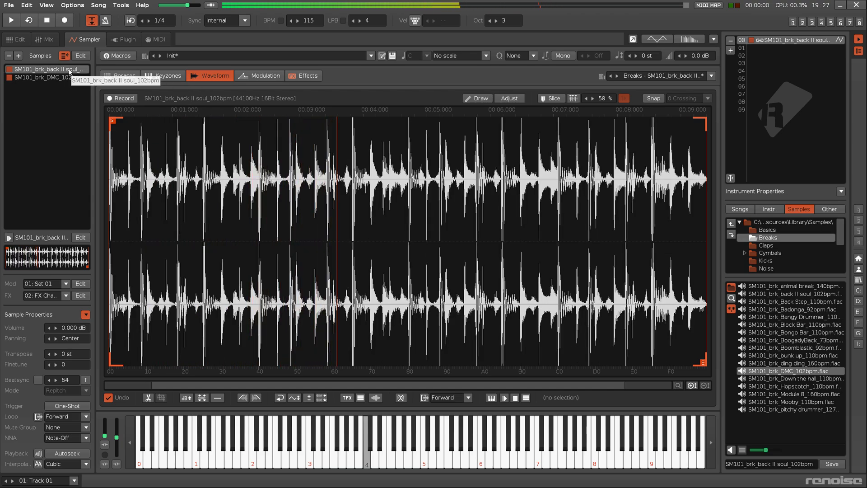
click(64, 78)
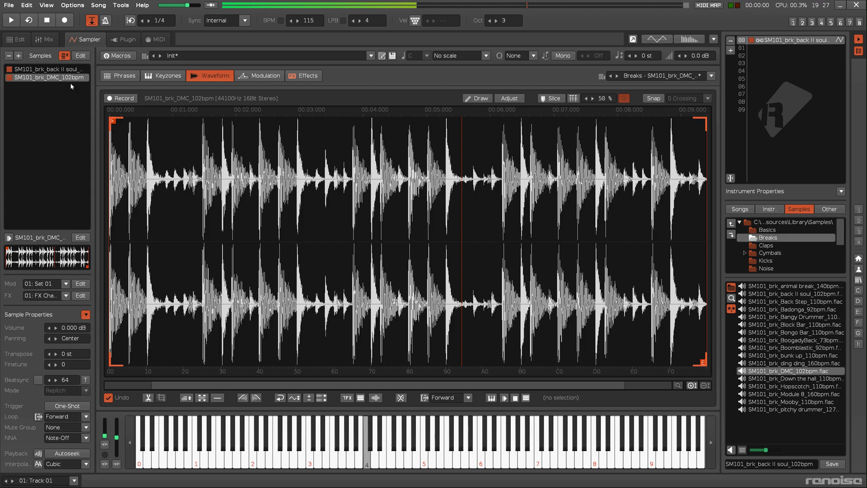
click(305, 76)
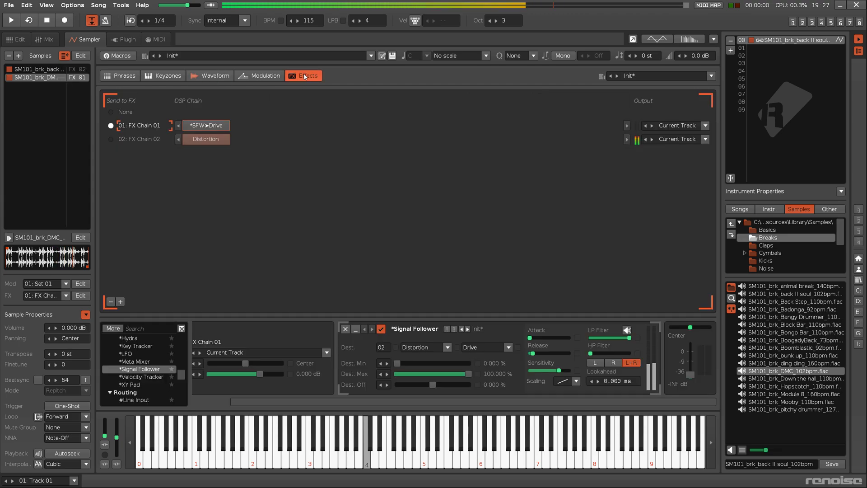
click(146, 139)
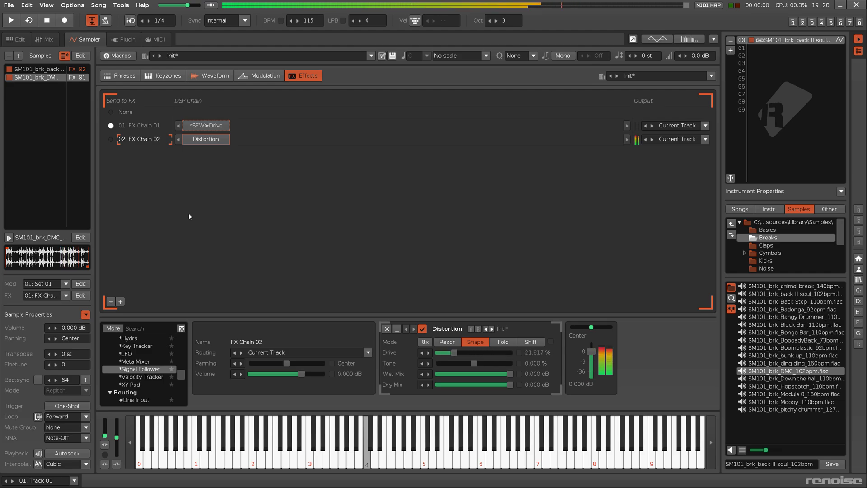
click(220, 77)
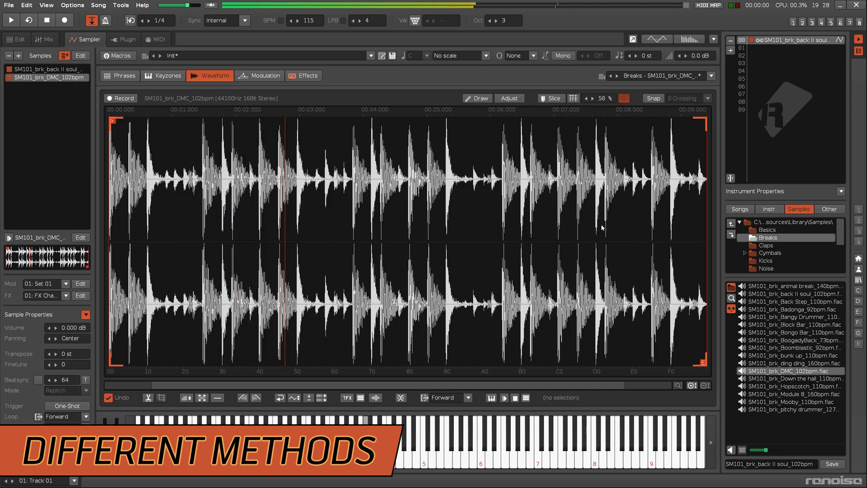
Zoom out on the back II soul sample, then view the Digital Filter in FX Chain 02
click(45, 69)
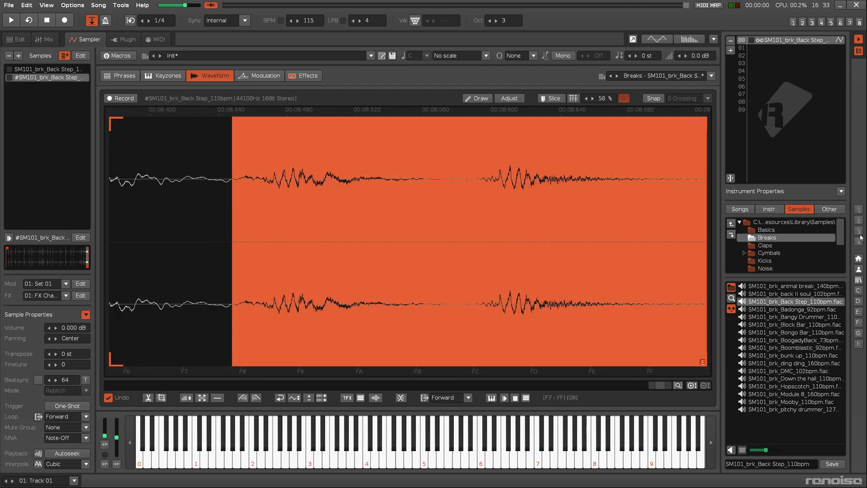
scroll(512, 249, down, 10)
drag(129, 235, 105, 234)
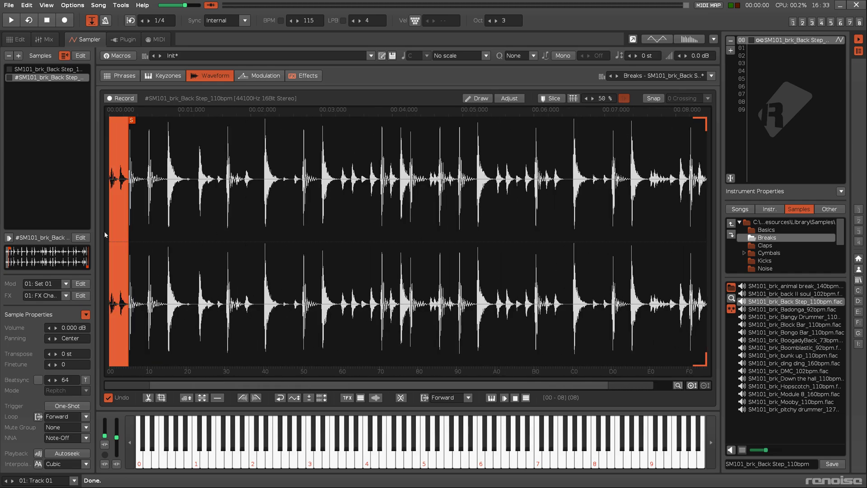
click(303, 75)
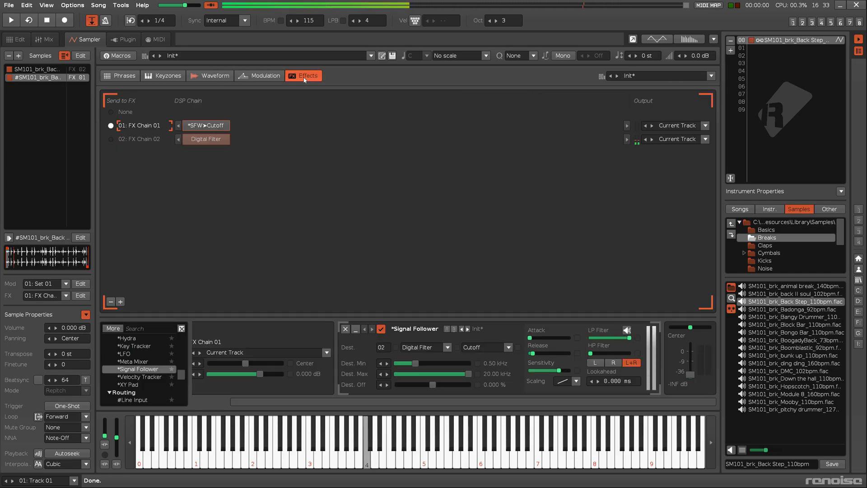
click(152, 139)
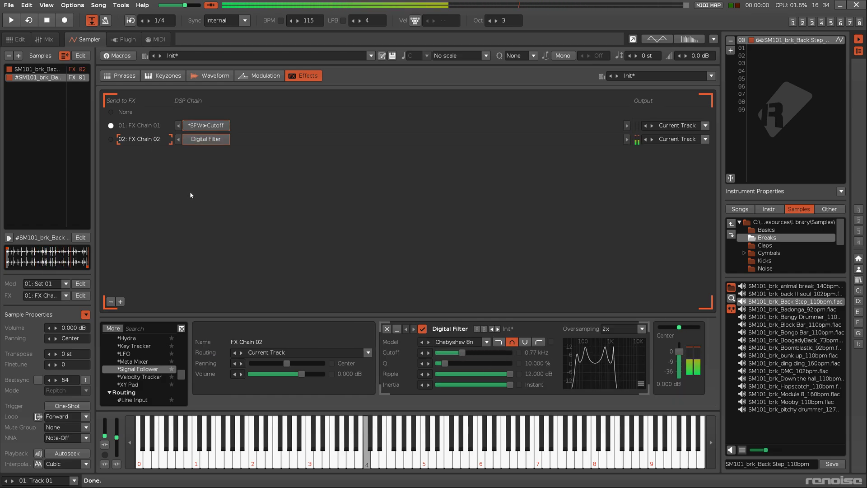
Check both Back Step samples' waveforms, then return to FX Chain 02 in the effects view
click(213, 75)
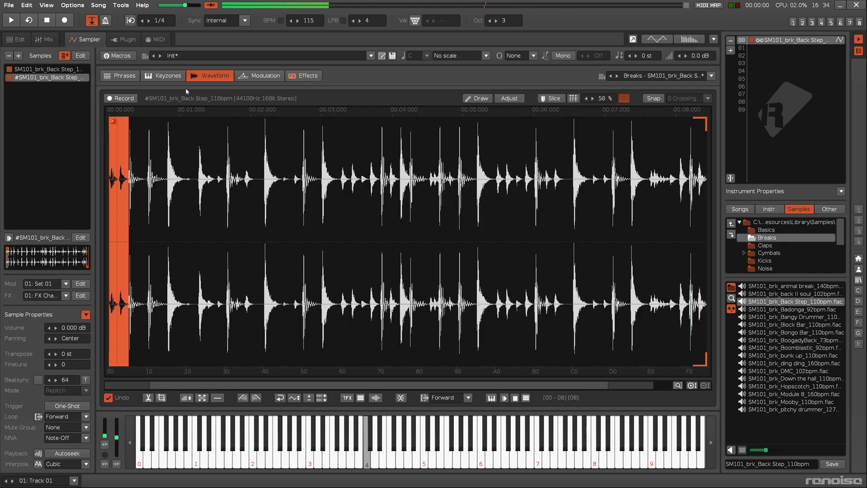
click(66, 69)
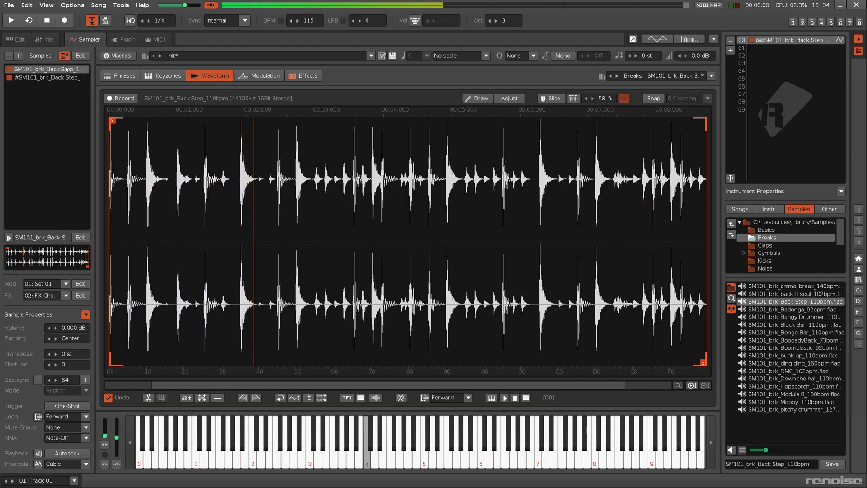
click(70, 77)
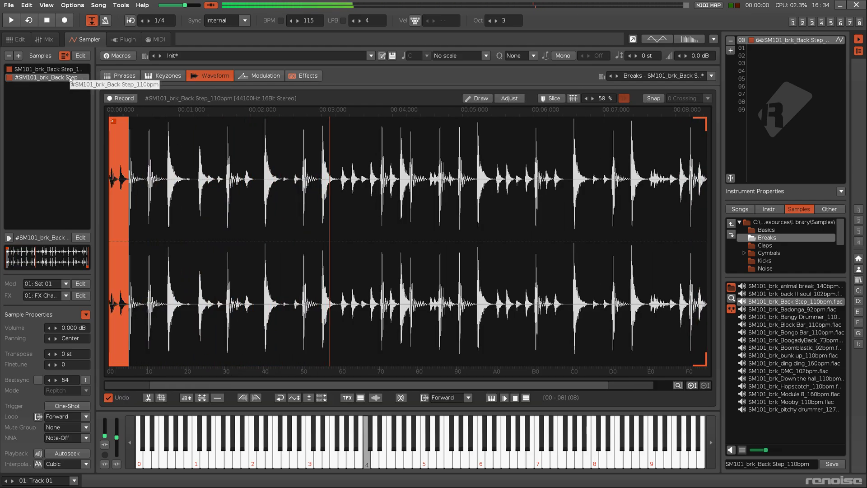
click(299, 76)
click(154, 140)
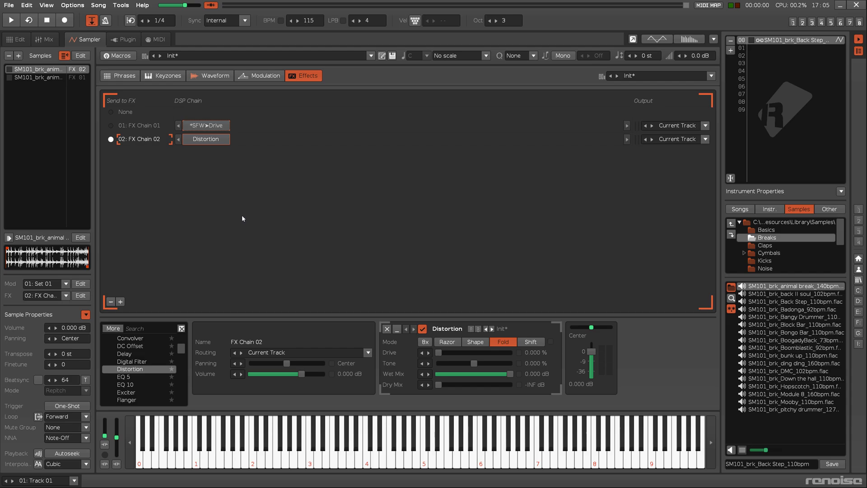
Raise the Signal Follower's Dest. Min to 100% and play notes to watch the Distortion Drive respond
key(q)
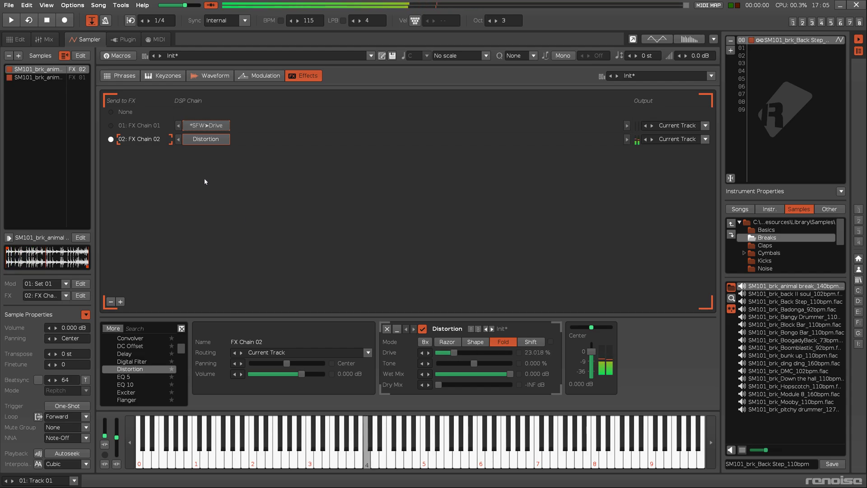
click(151, 127)
drag(398, 367, 477, 373)
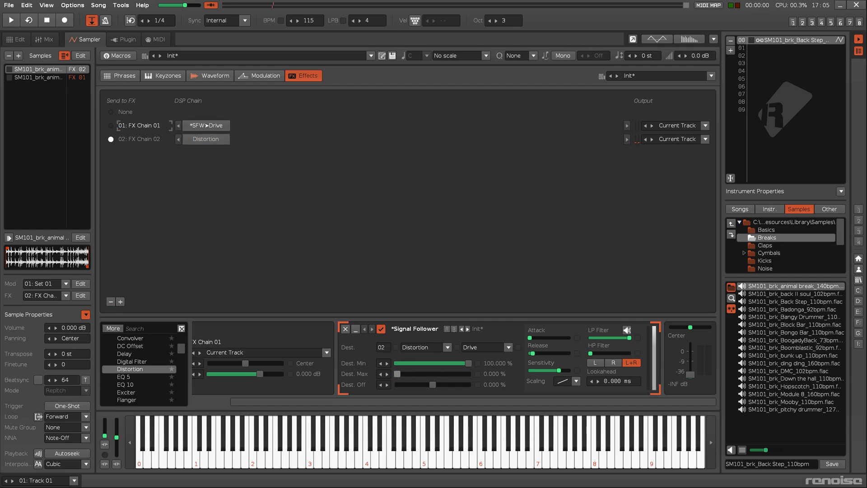
key(q)
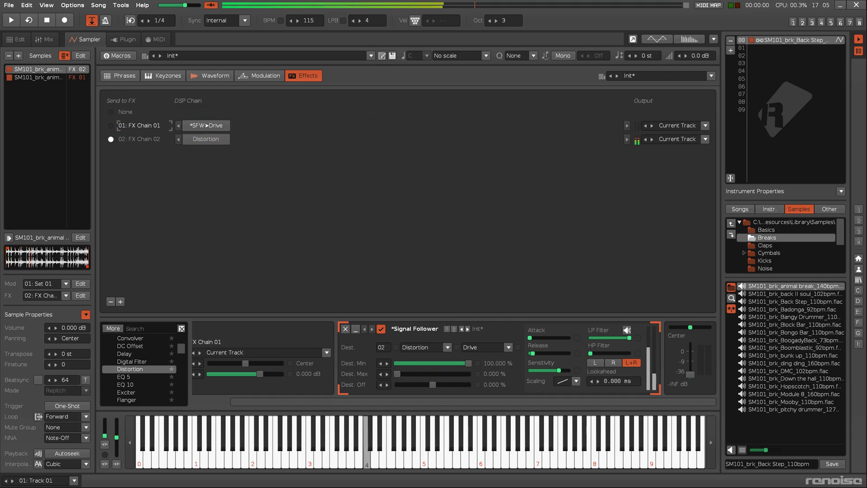
click(205, 139)
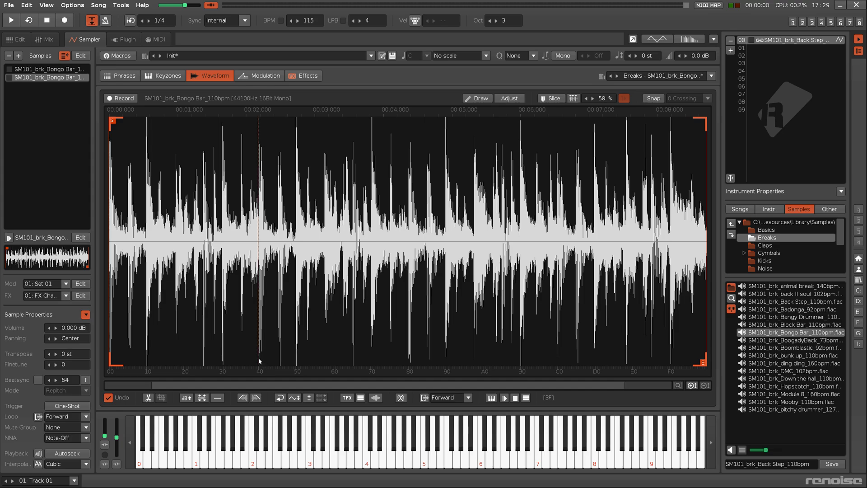
Fade in the bongo break's opening and hand-draw new peaks and dips across the waveform
drag(259, 361, 47, 302)
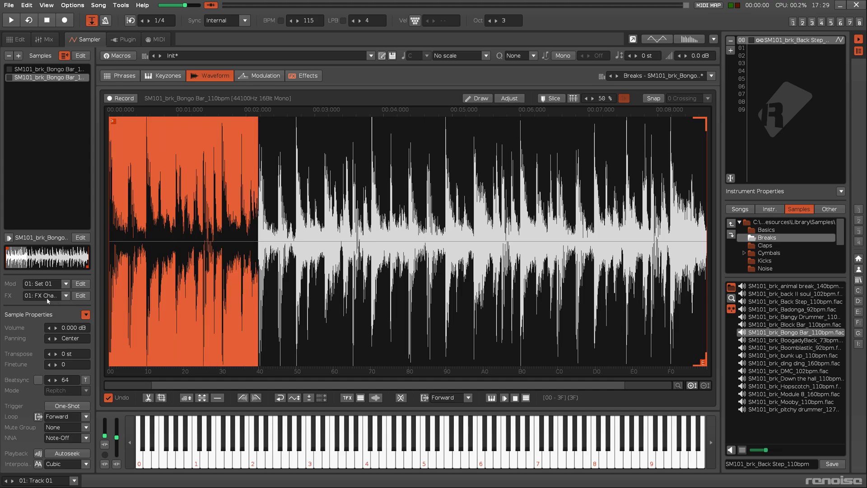
click(242, 399)
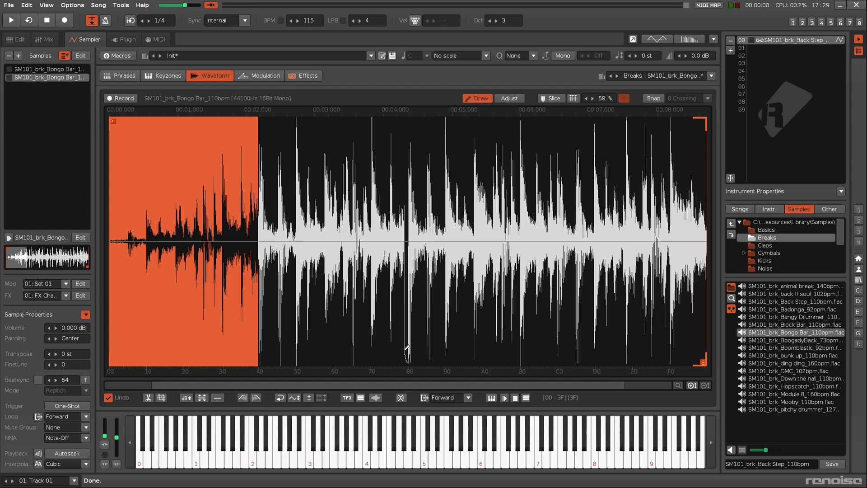
drag(406, 349, 415, 186)
mouse_move(430, 253)
mouse_down()
mouse_move(445, 187)
mouse_move(445, 89)
mouse_up()
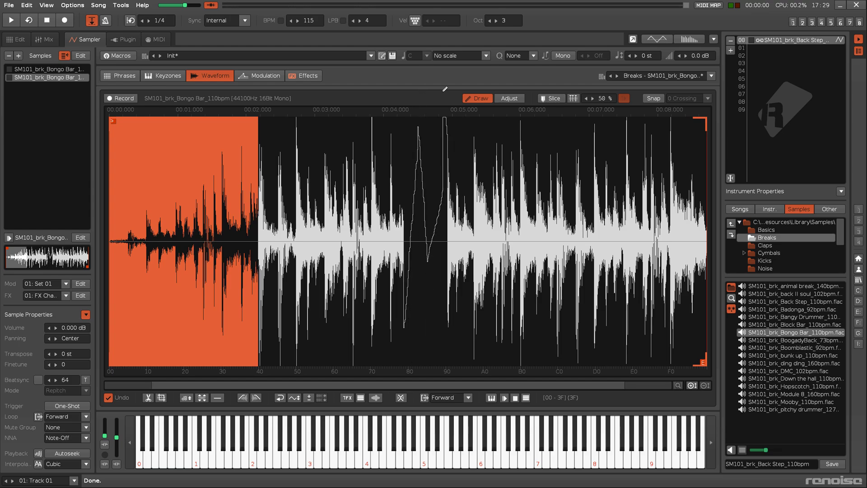
mouse_move(450, 232)
mouse_down()
mouse_move(465, 181)
mouse_move(468, 233)
mouse_move(481, 111)
mouse_move(481, 253)
mouse_move(491, 129)
mouse_move(494, 162)
mouse_move(491, 263)
mouse_up()
click(115, 468)
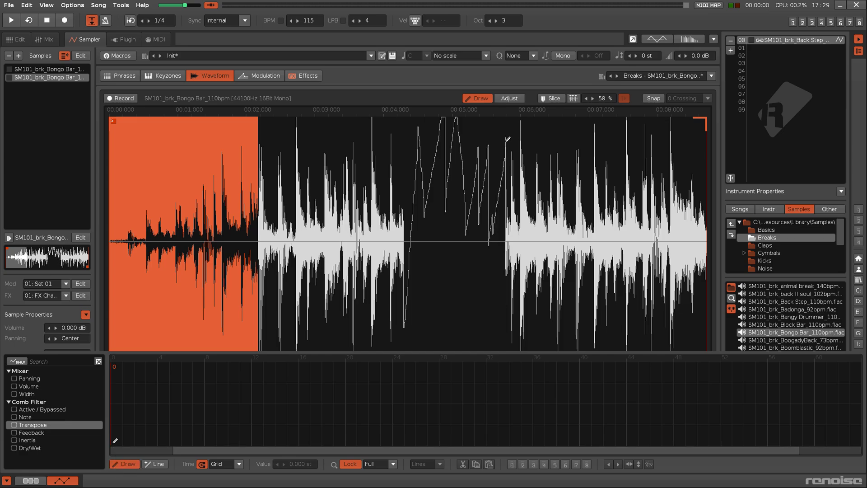
mouse_move(112, 435)
mouse_down()
mouse_move(166, 364)
mouse_move(211, 376)
mouse_move(269, 429)
mouse_move(375, 390)
mouse_move(483, 373)
mouse_move(636, 428)
mouse_move(769, 368)
mouse_move(860, 442)
mouse_up()
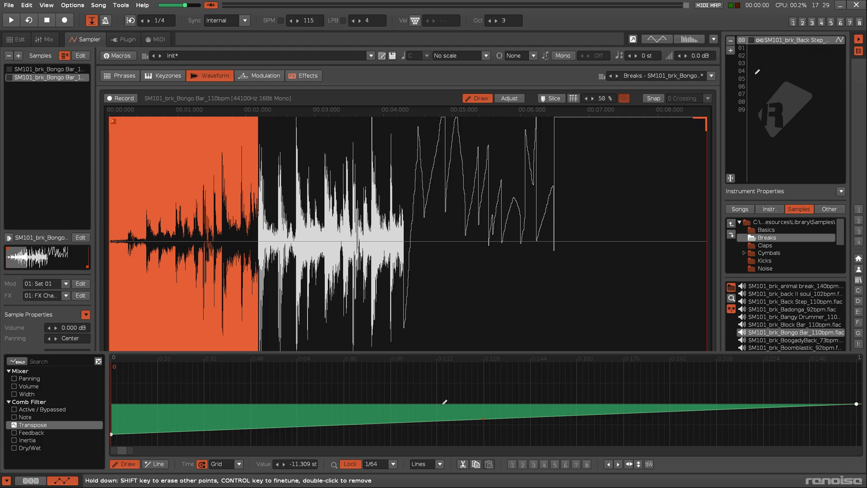
mouse_move(112, 434)
mouse_down()
mouse_move(141, 418)
mouse_move(239, 403)
mouse_move(439, 389)
mouse_move(656, 400)
mouse_up()
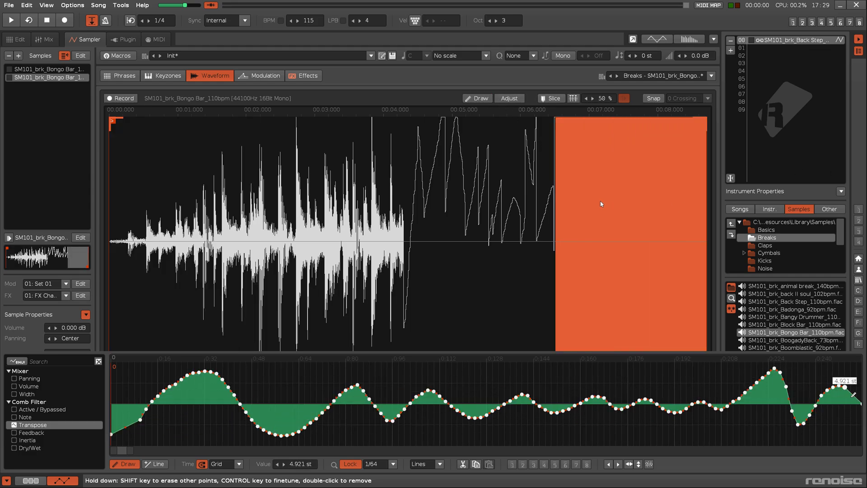
Apply a logarithmic fade-out to the selected tail of the break
right_click(580, 175)
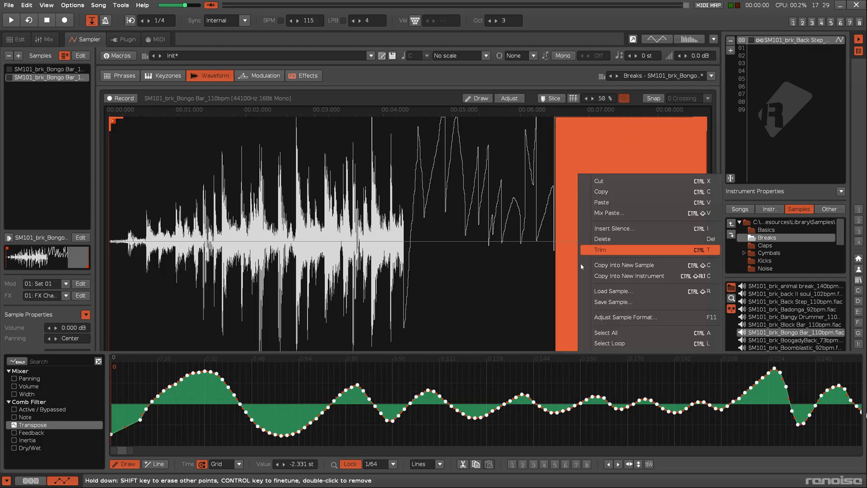
mouse_move(608, 371)
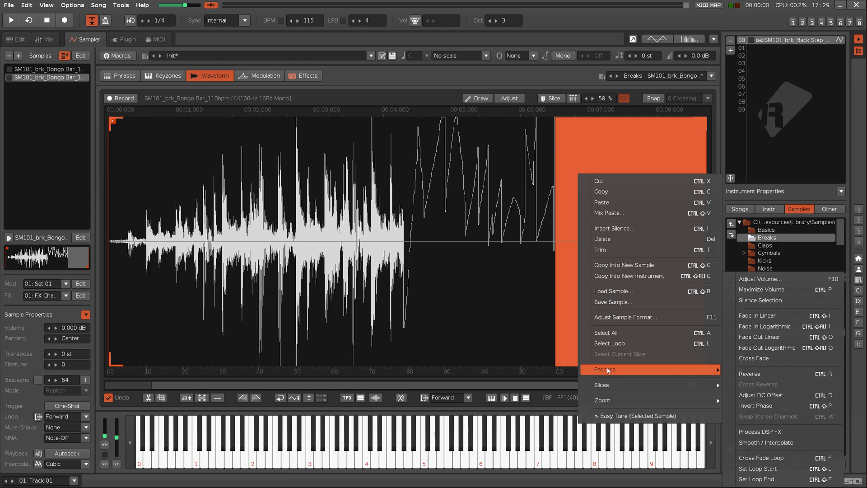
click(759, 348)
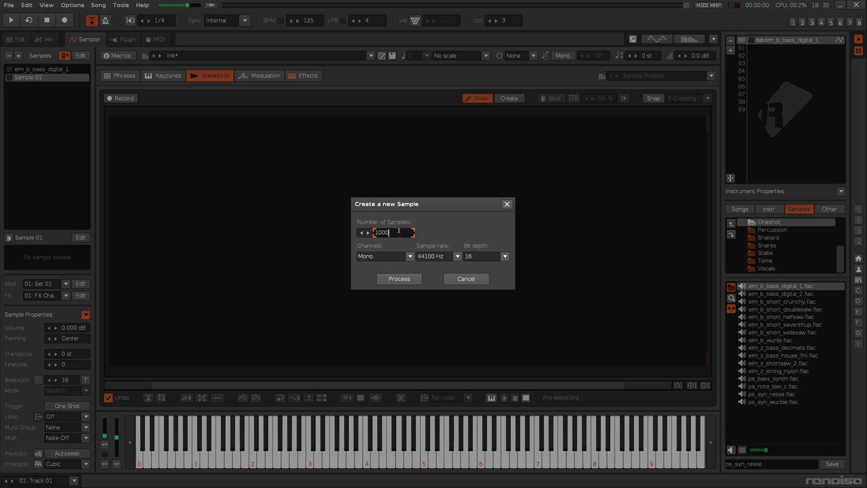
Create the 1000-sample mono sample, hand-draw its waveform, check FX Chain 02's Cabinet Simulator, and set a loop mode
key(Return)
mouse_move(113, 240)
mouse_down()
mouse_move(154, 175)
mouse_move(253, 212)
mouse_move(358, 135)
mouse_move(510, 194)
mouse_move(707, 233)
mouse_up()
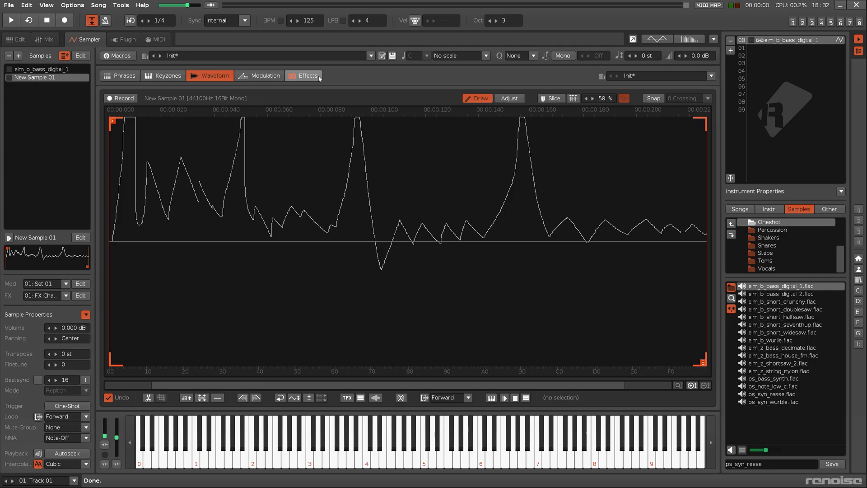
click(318, 76)
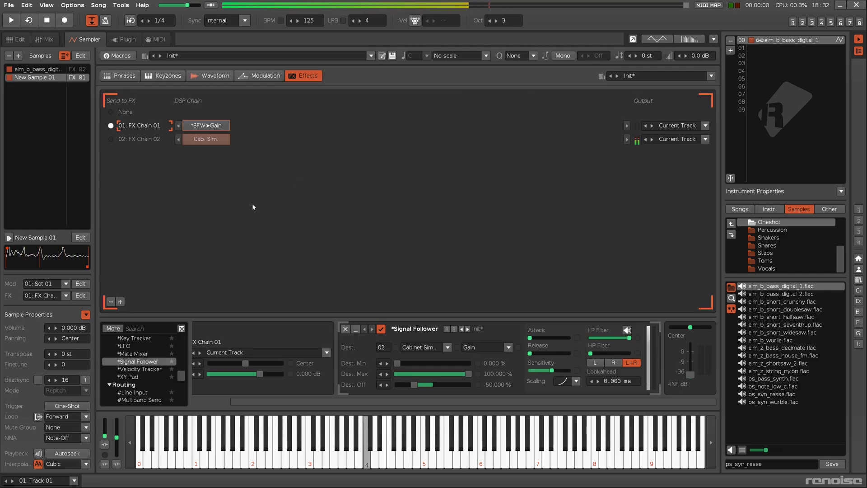
click(150, 138)
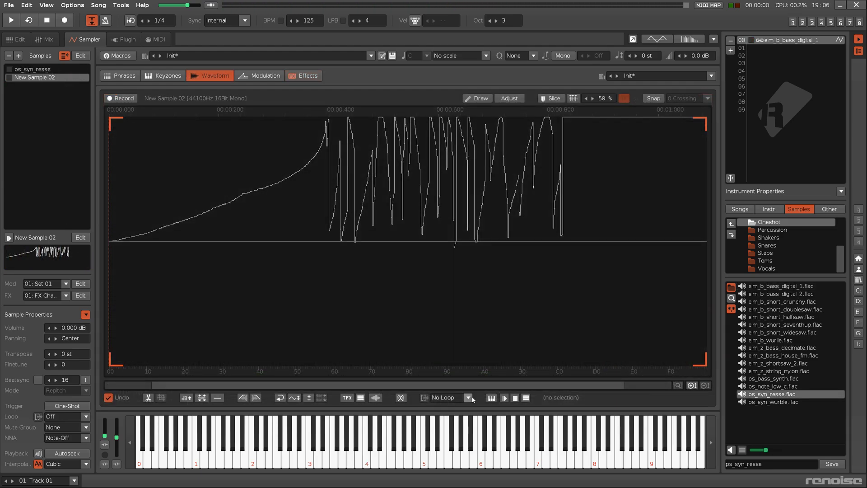
click(472, 398)
Audition the drawn dummy sample and inspect the RingMod on FX Chain 02
click(312, 78)
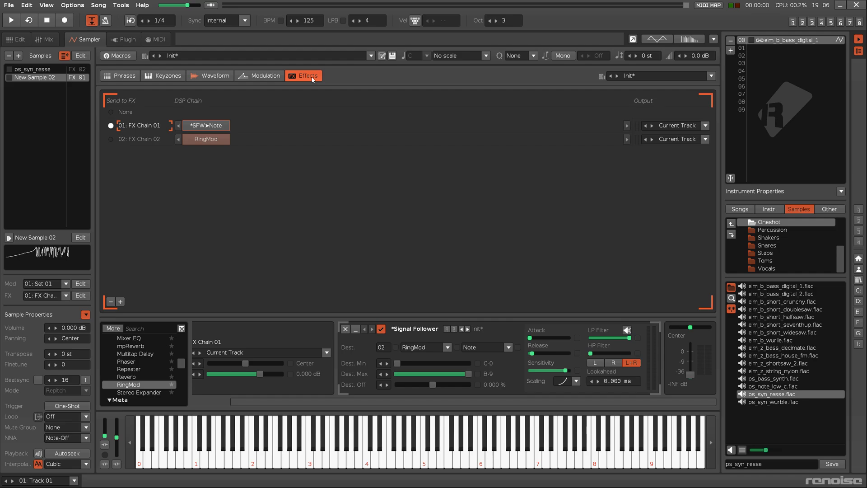
key(q)
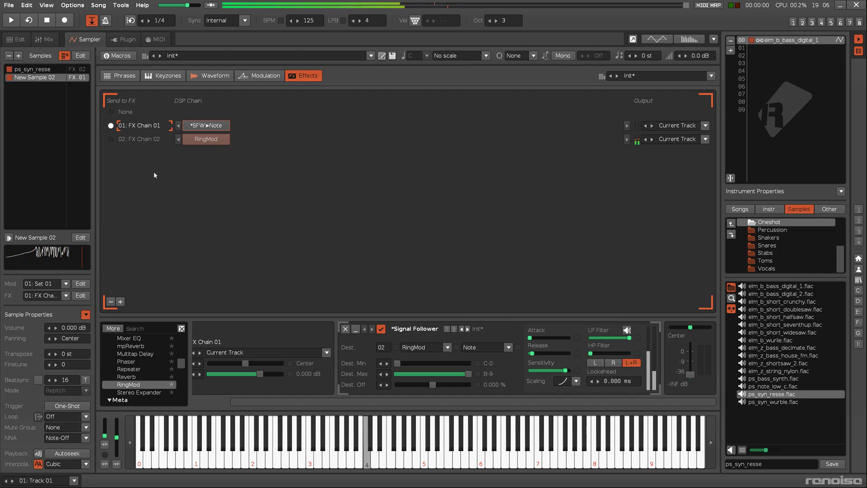
click(143, 140)
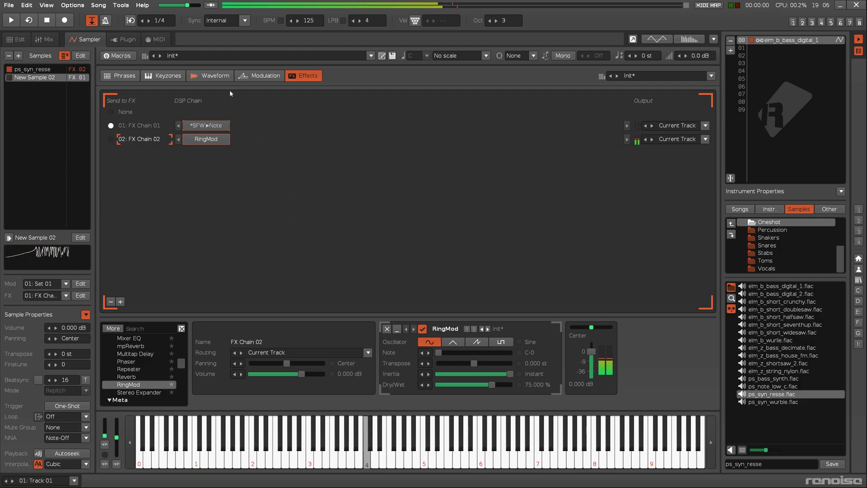
click(212, 75)
key(q)
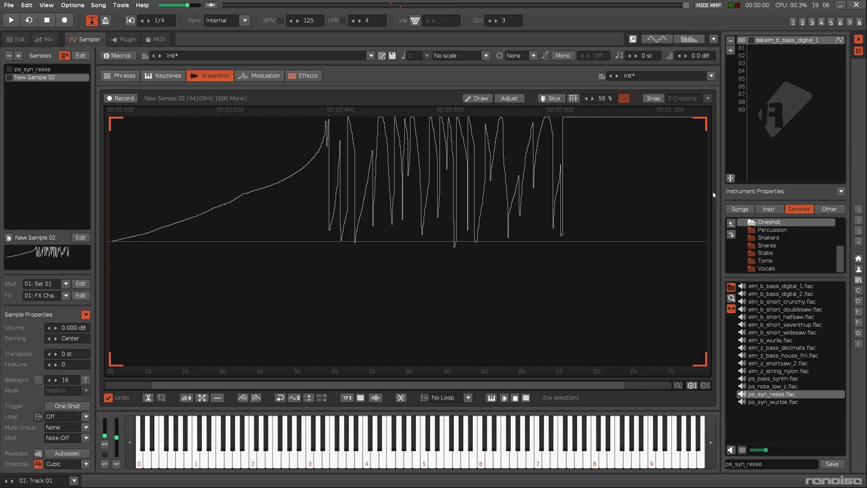
click(303, 76)
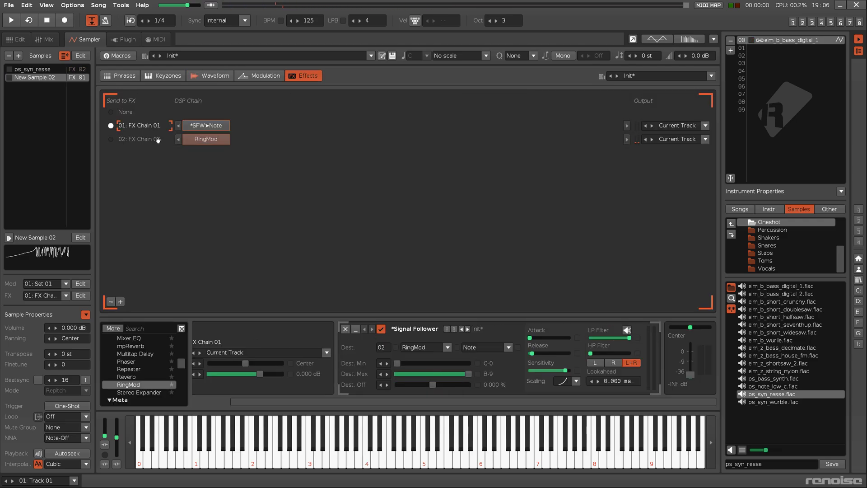
Invert the Signal Follower's note range to B-9 → C-0 and lower the RingMod note to B-7
mouse_move(398, 364)
mouse_down()
mouse_move(469, 364)
mouse_move(452, 374)
mouse_move(395, 374)
mouse_up()
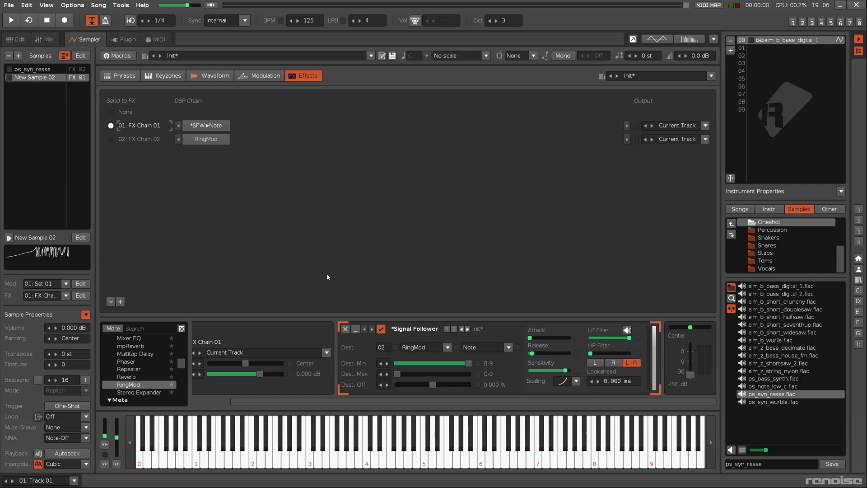
key(q)
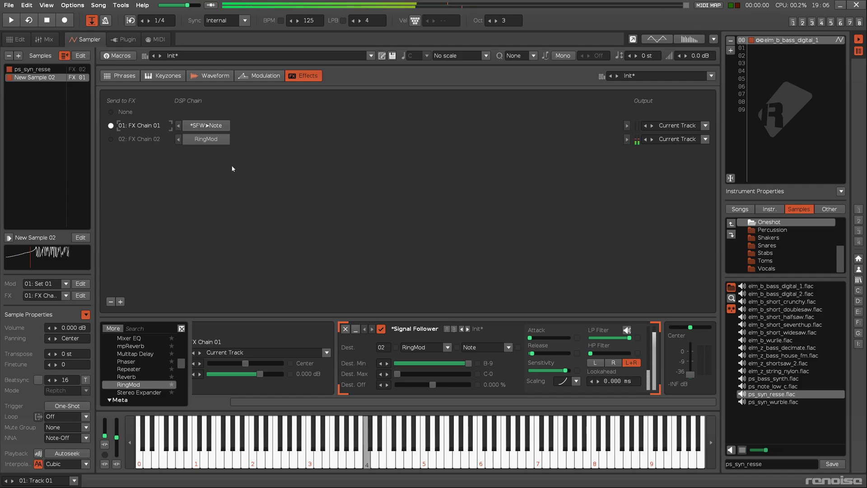
click(138, 139)
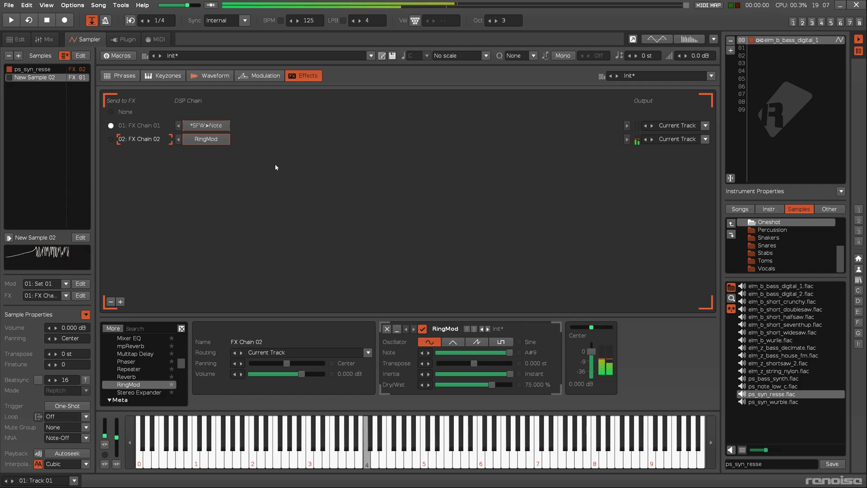
click(211, 75)
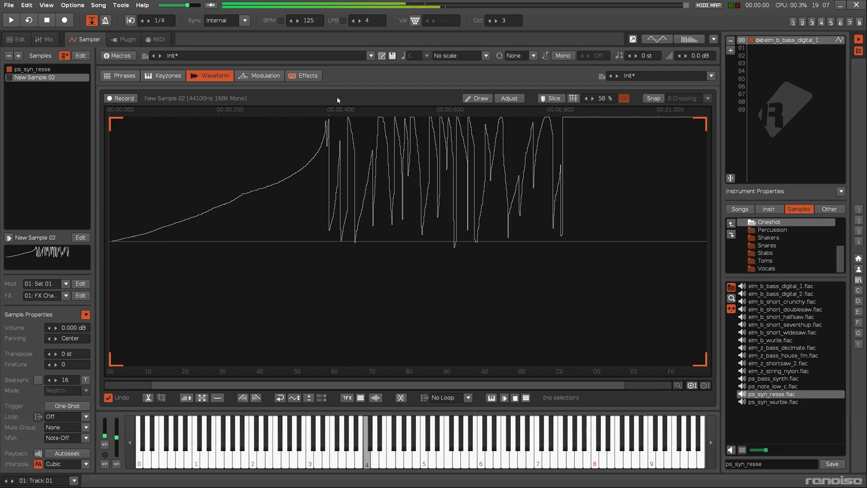
click(303, 75)
drag(506, 353, 547, 356)
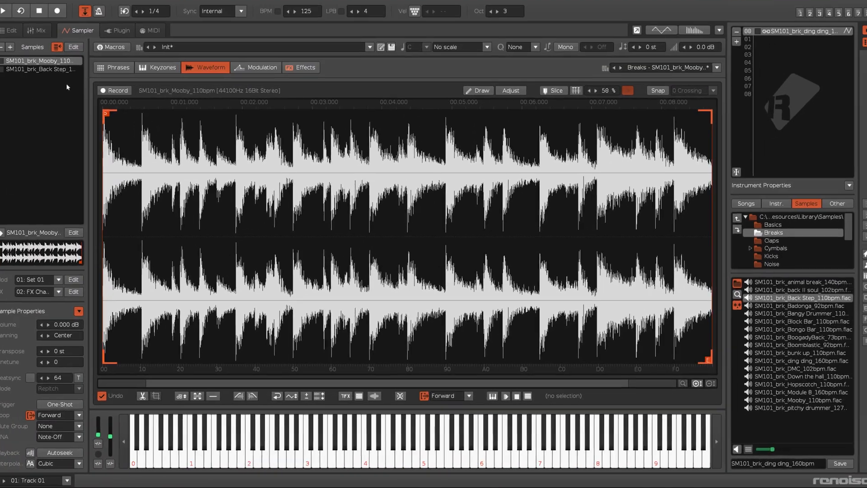
Play the Back Step break, then select the Mooby break and view its effect chains
click(73, 77)
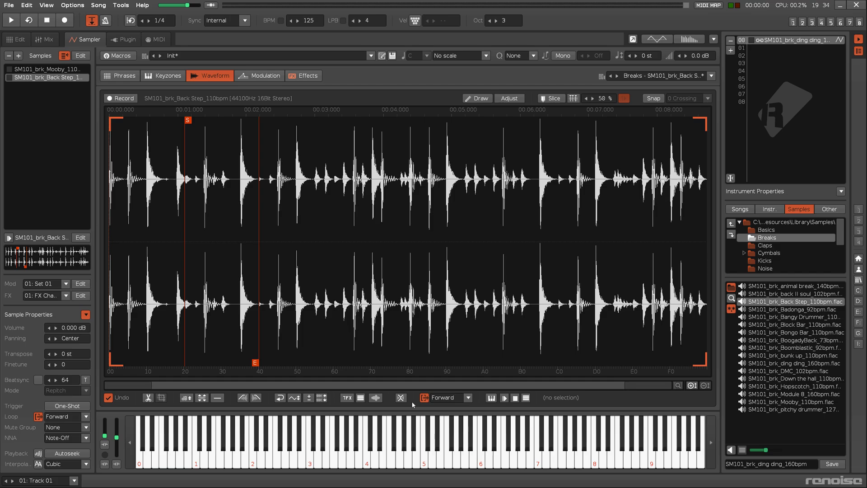
key(q)
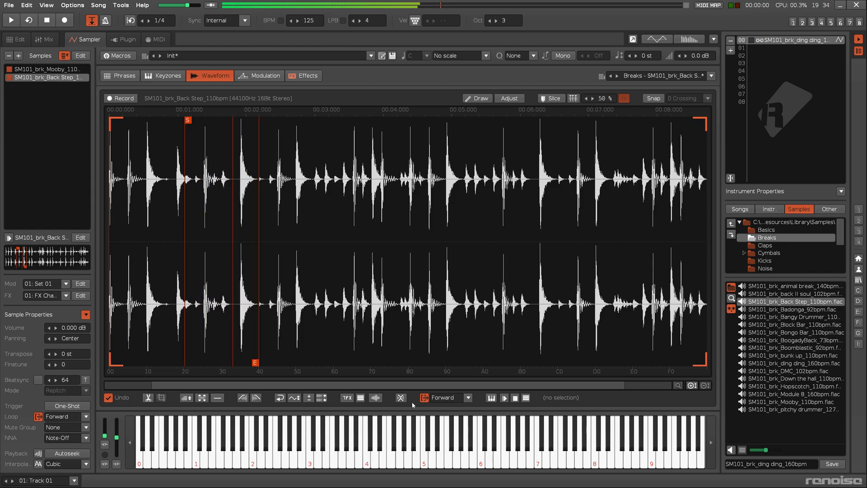
click(73, 69)
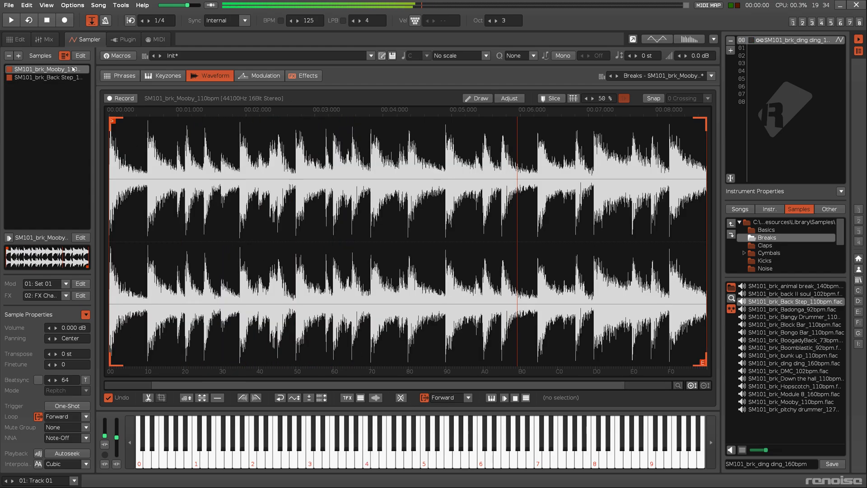
click(307, 75)
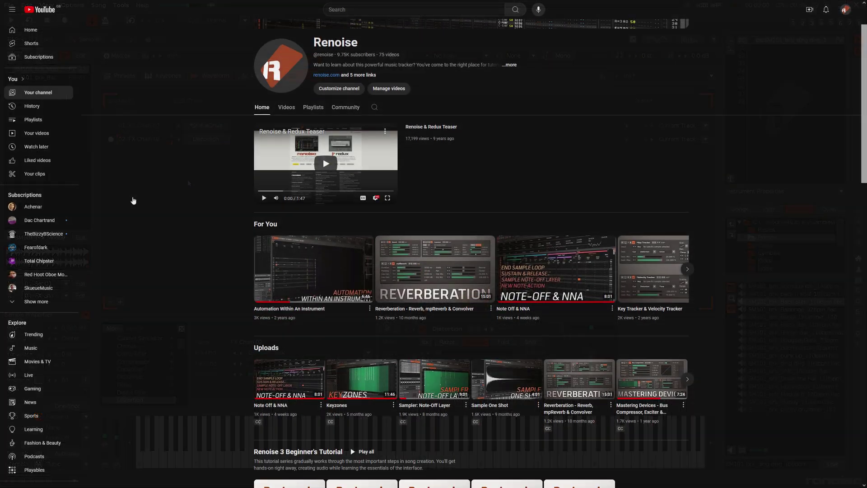
Inspect FX Chain 02's Distortion, then FX Chain 01's Signal Follower that drives it
scroll(131, 200, down, 4)
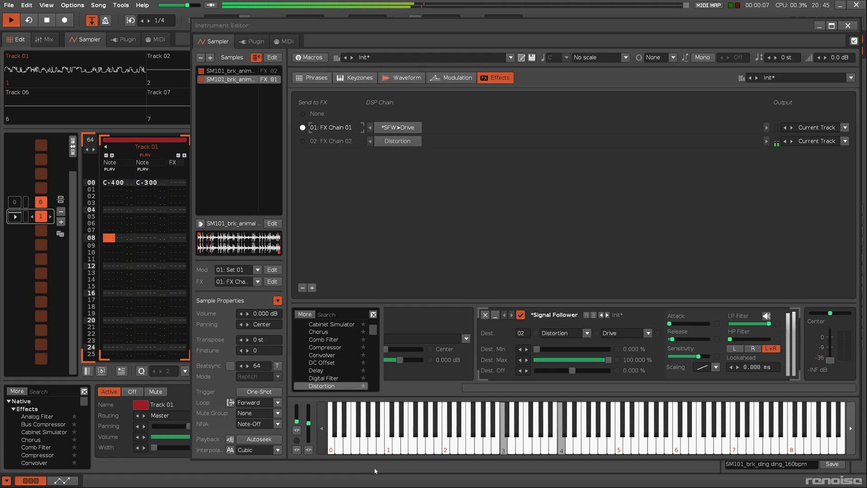
click(342, 141)
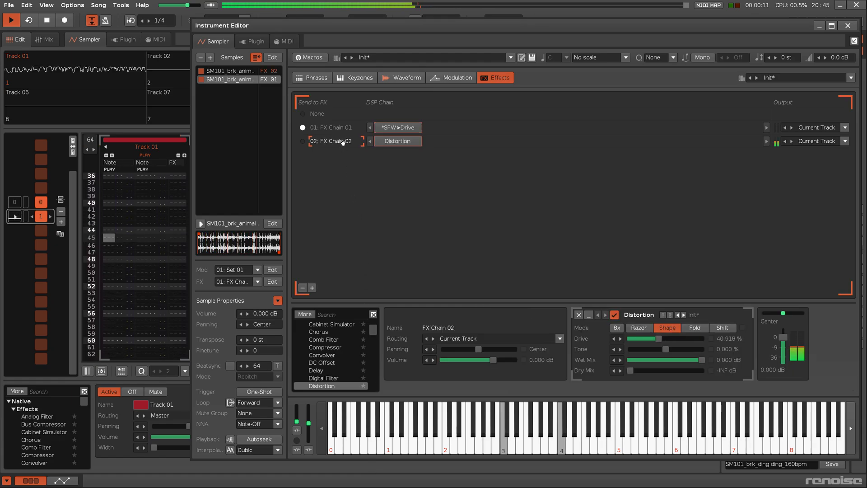
click(340, 128)
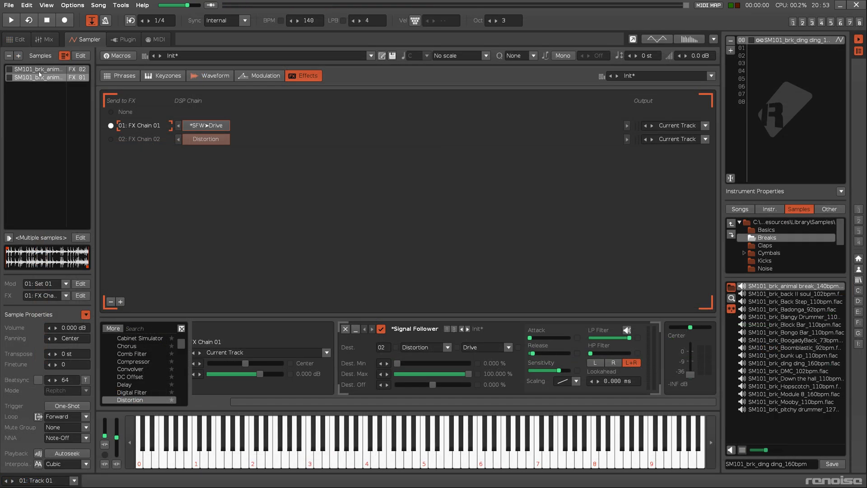
Duplicate the two selected break samples plus the Signal Follower and Distortion FX chains
right_click(40, 77)
click(66, 115)
right_click(136, 126)
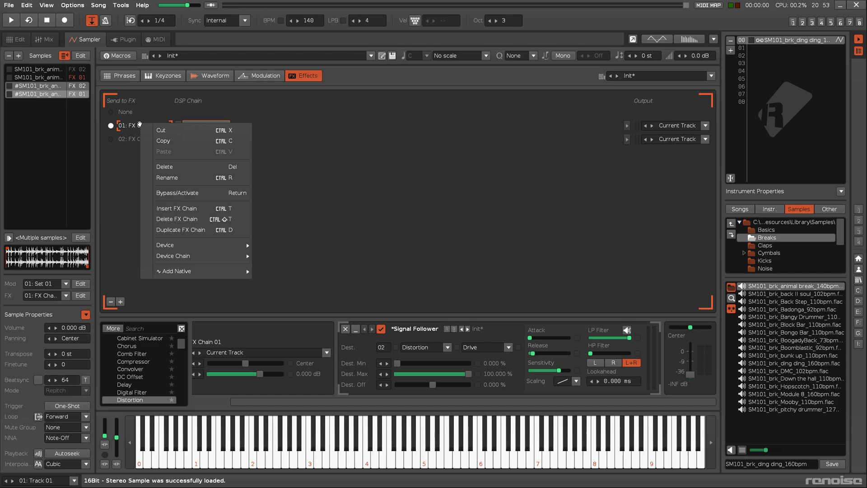
click(162, 230)
right_click(136, 152)
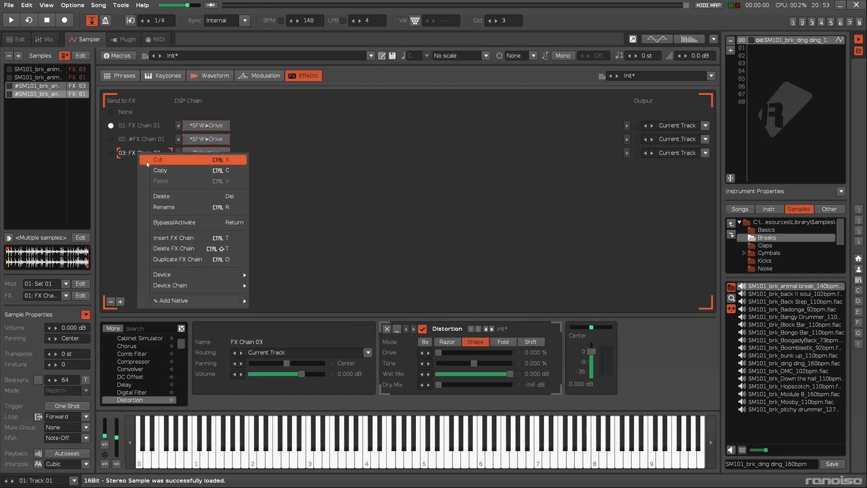
click(176, 264)
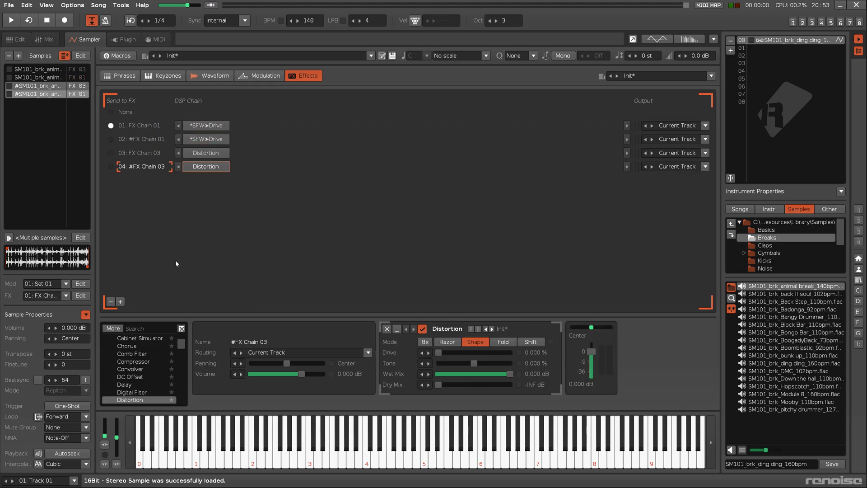
Route the first sample copy to FX chain 04 and the second to chain 02, then view the keyzone layout
click(45, 85)
click(111, 167)
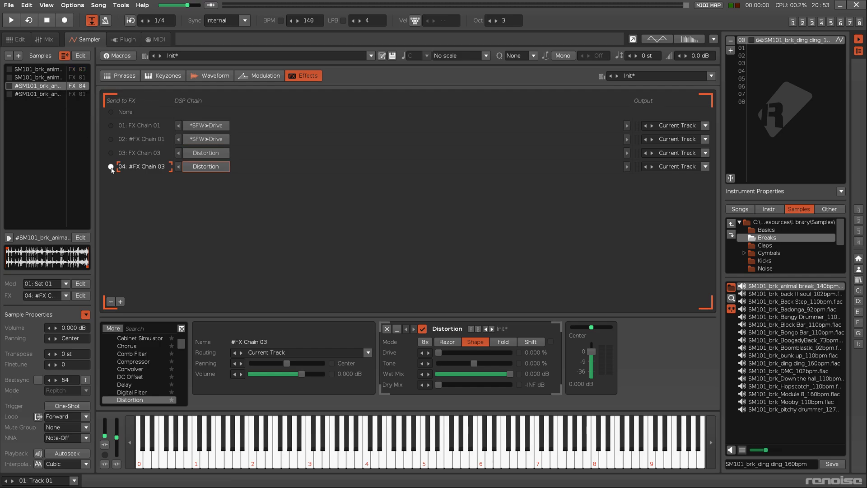
click(42, 95)
click(111, 140)
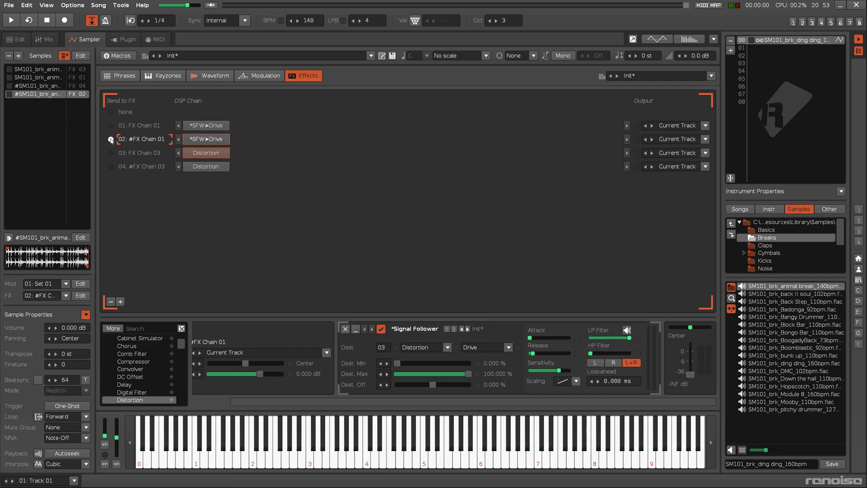
click(164, 75)
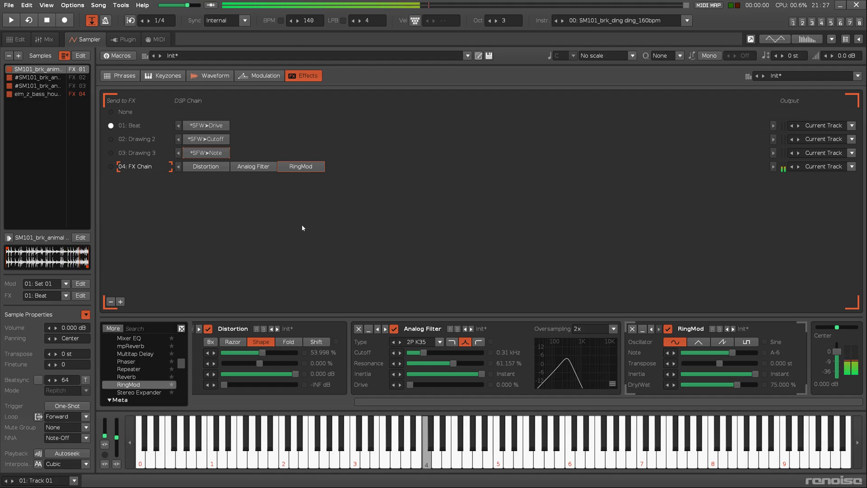
click(210, 76)
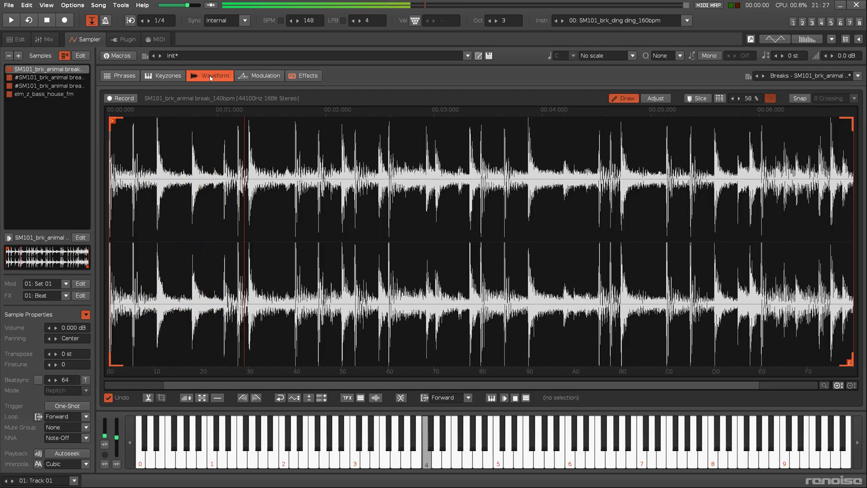
click(63, 78)
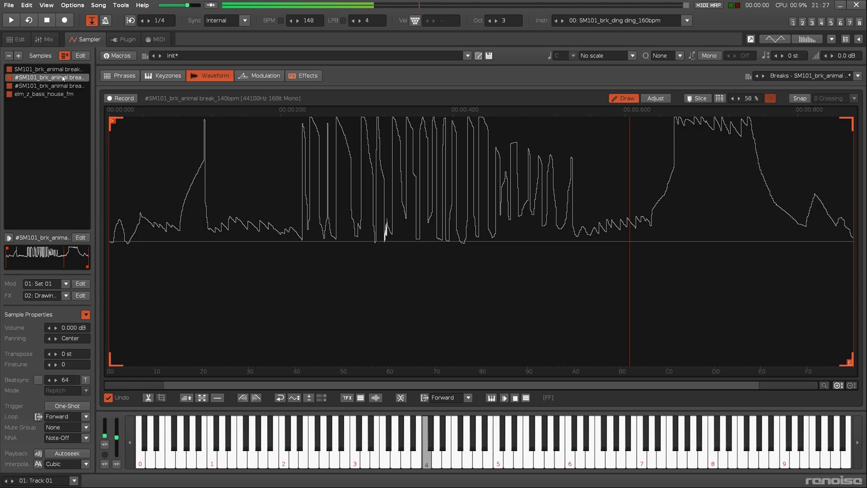
click(63, 86)
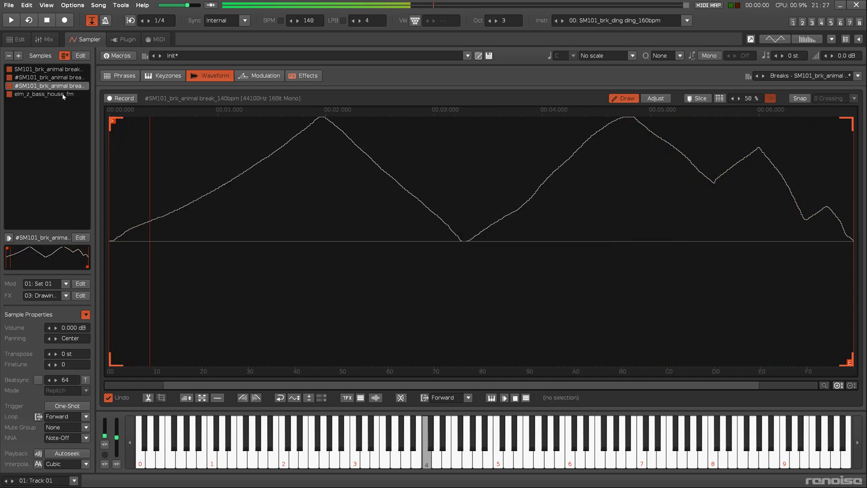
click(62, 95)
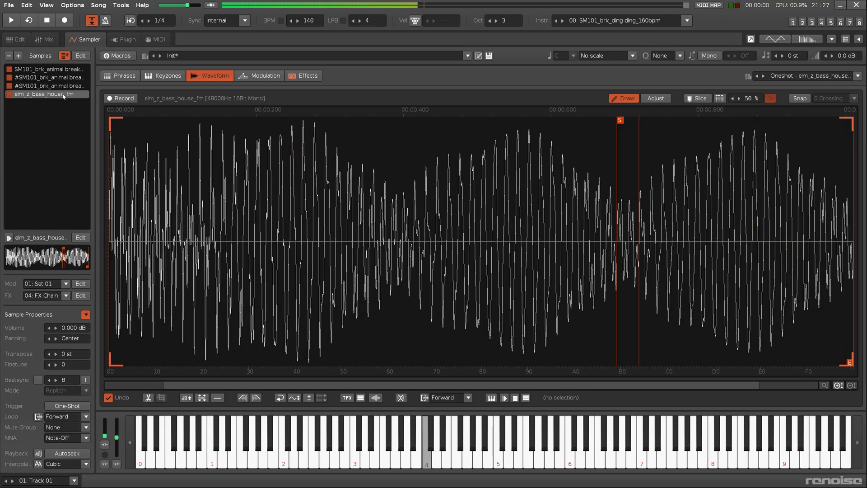
click(304, 76)
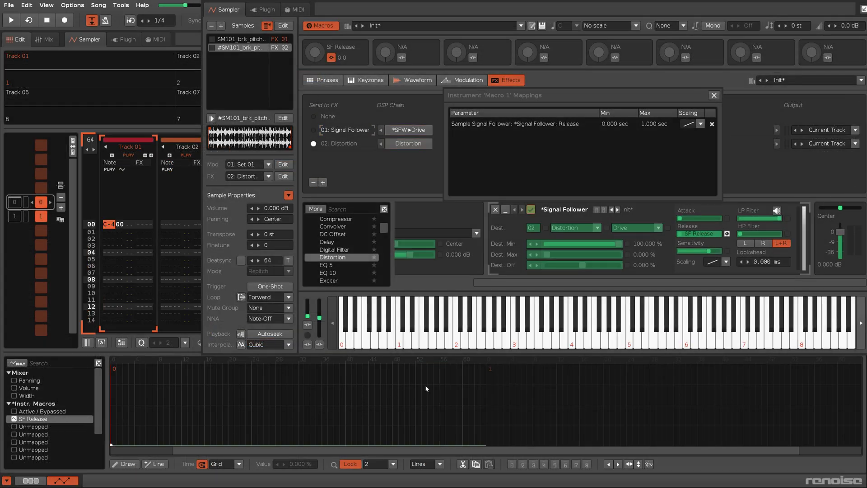
Draw a curved SF Release envelope peaking at 100%, then falling to 0% past the pattern boundary
drag(427, 388, 486, 364)
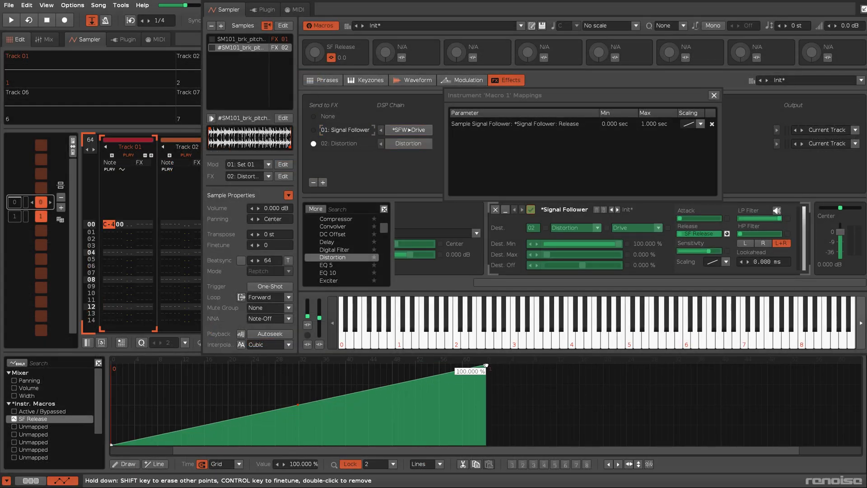
click(434, 463)
click(425, 454)
click(504, 389)
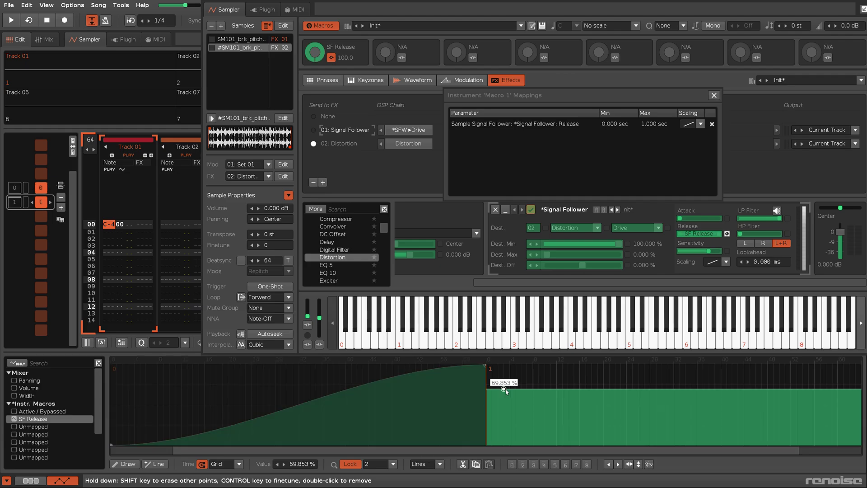
drag(505, 390, 861, 446)
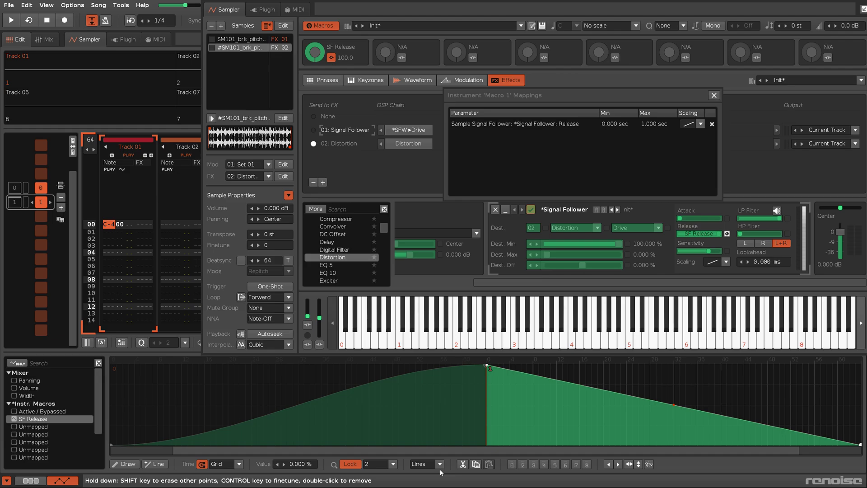